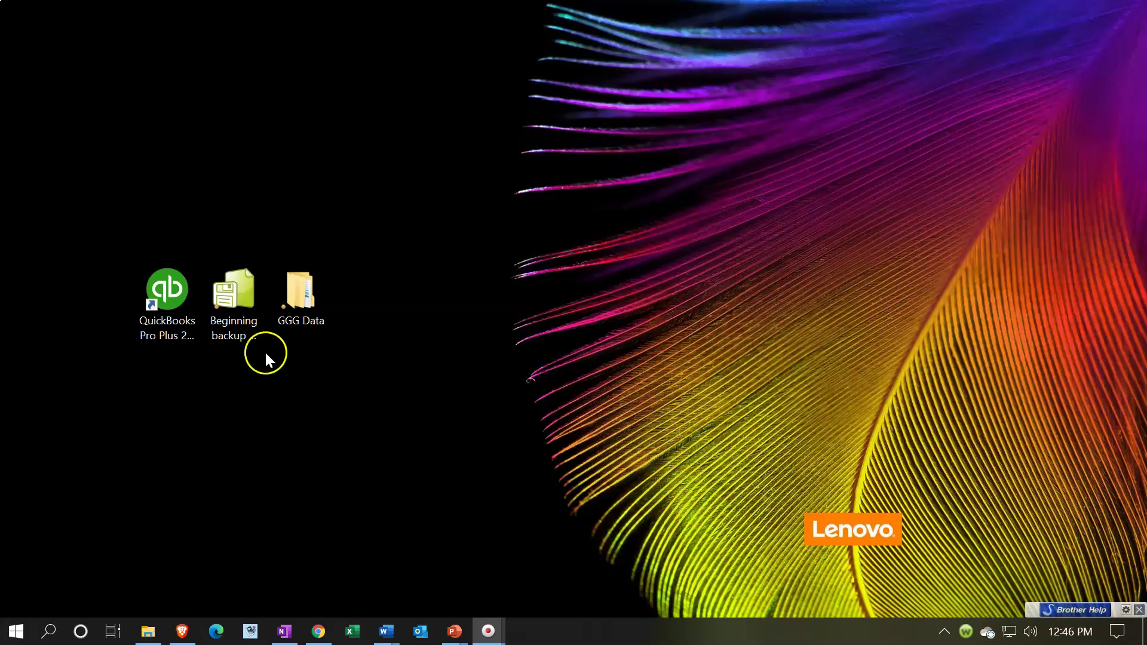
pyautogui.click(242, 299)
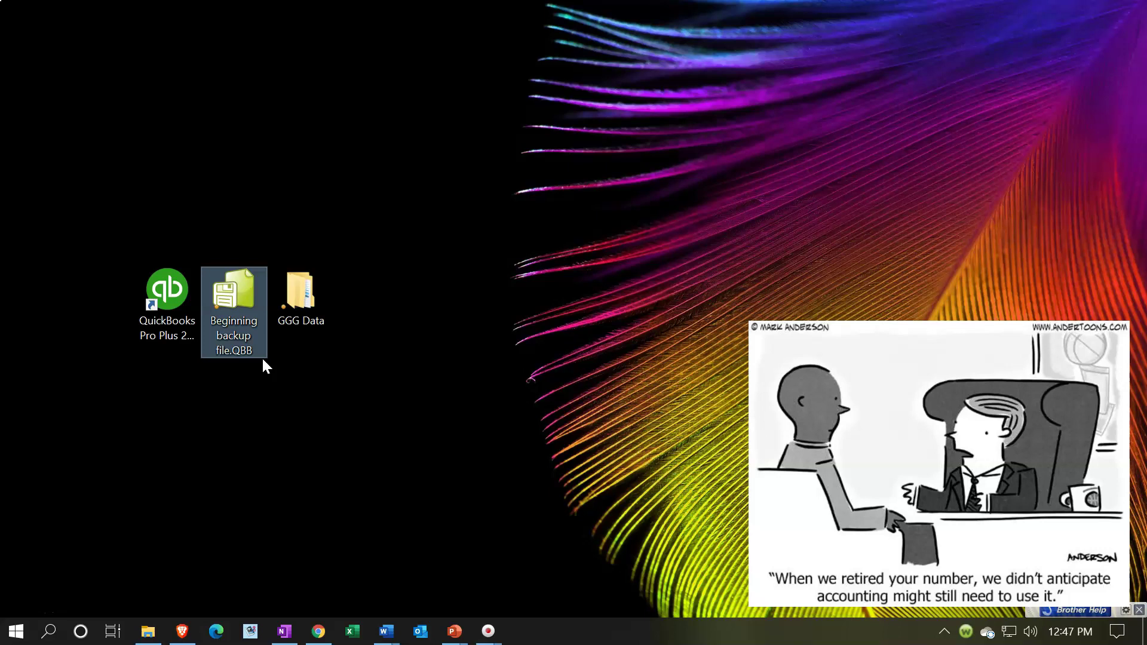
pyautogui.doubleClick(240, 341)
pyautogui.click(177, 336)
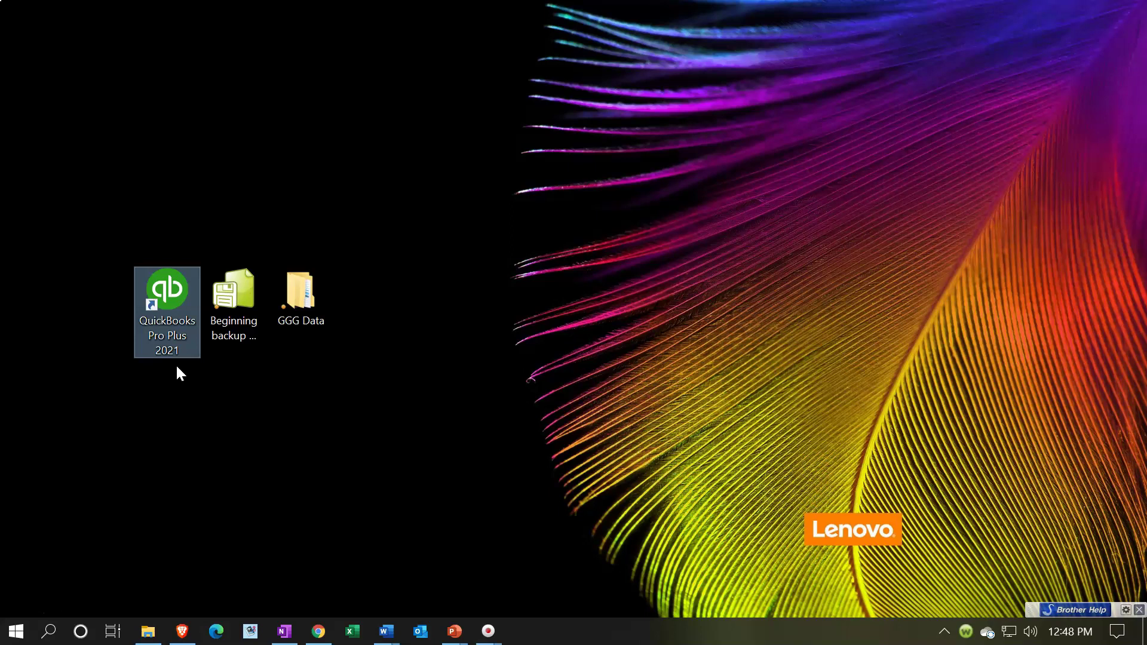
pyautogui.click(216, 320)
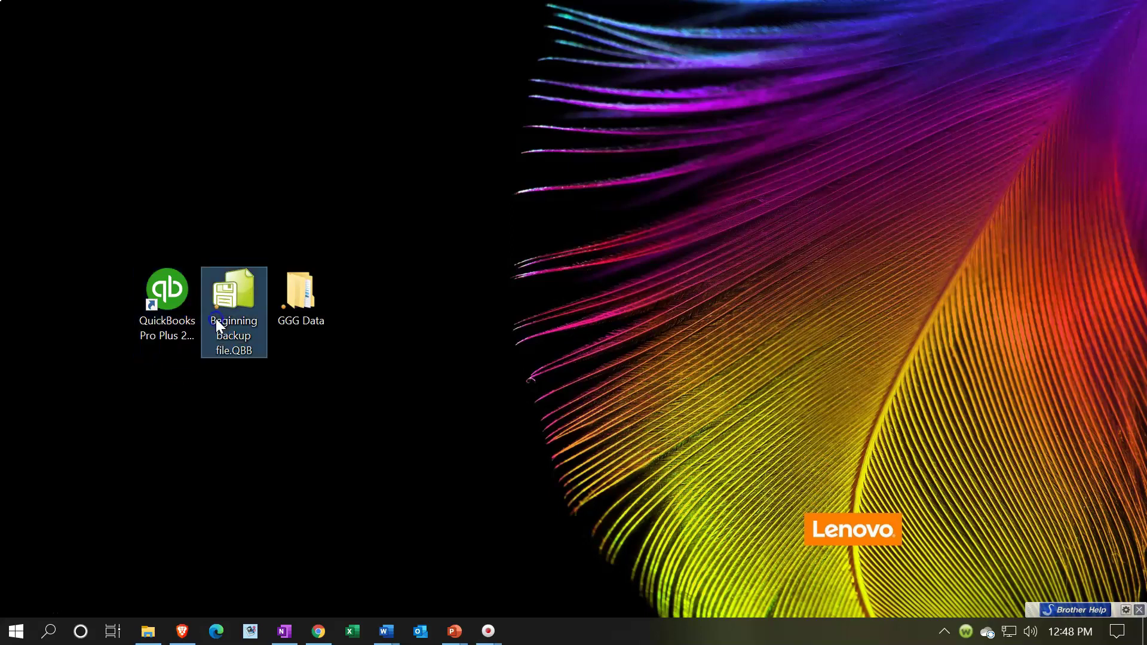
pyautogui.click(257, 335)
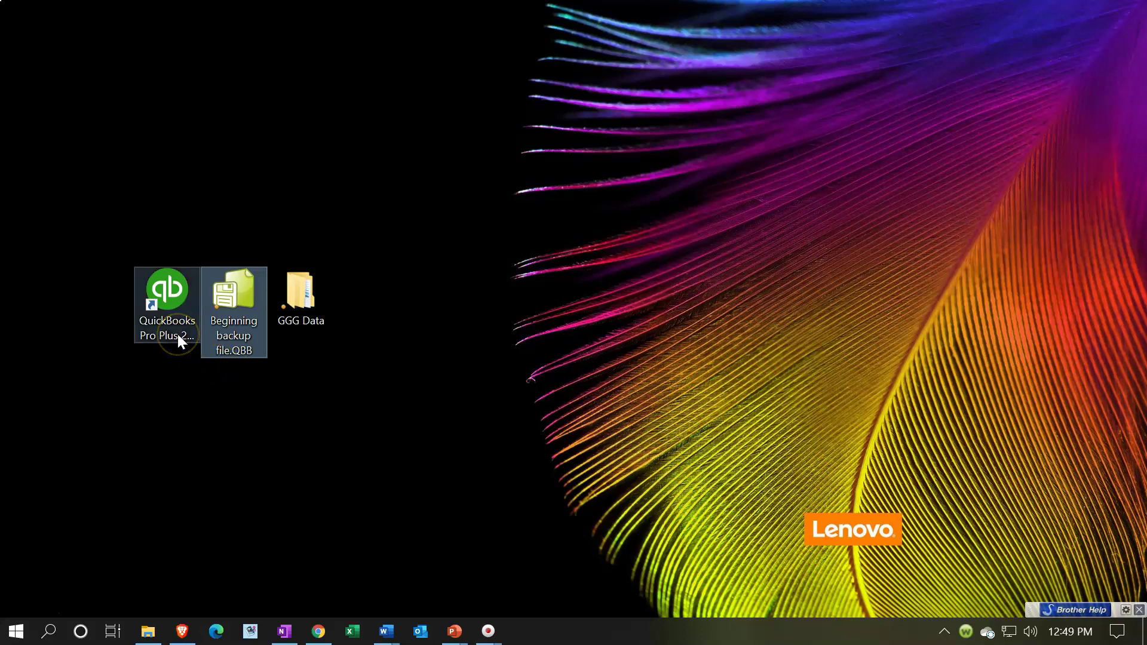
# - Open the GGG Data folder from the desktop in a smaller window and look through its QuickBooks Data File subfolder
pyautogui.doubleClick(292, 285)
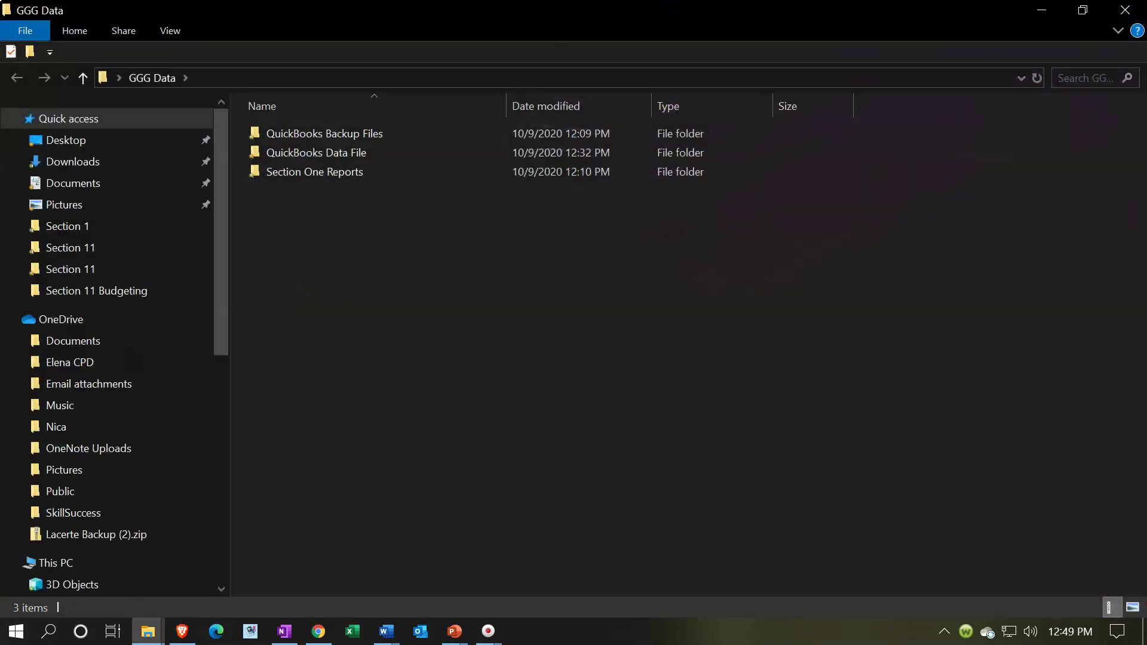
pyautogui.click(1080, 12)
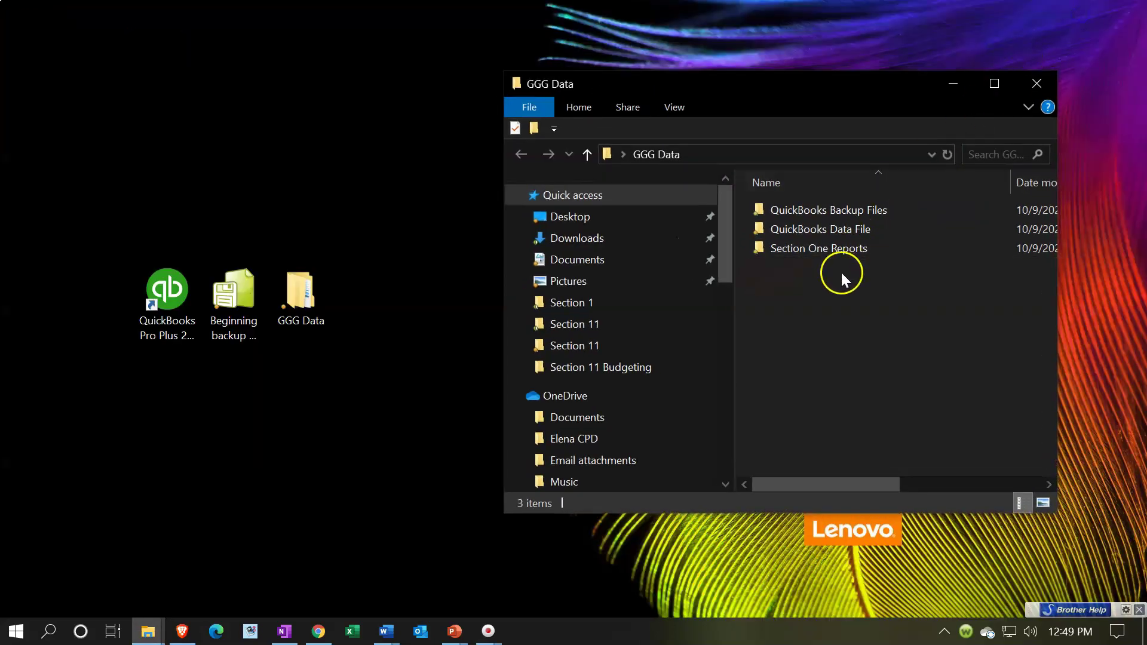
pyautogui.doubleClick(813, 238)
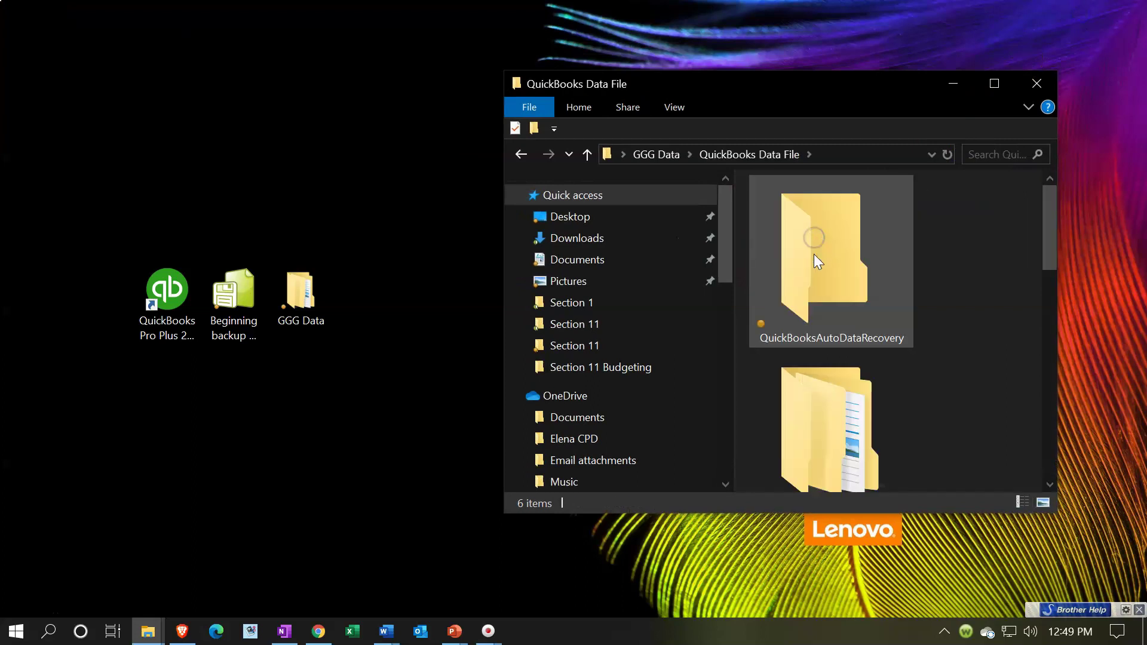
pyautogui.scroll(-5, 815, 256)
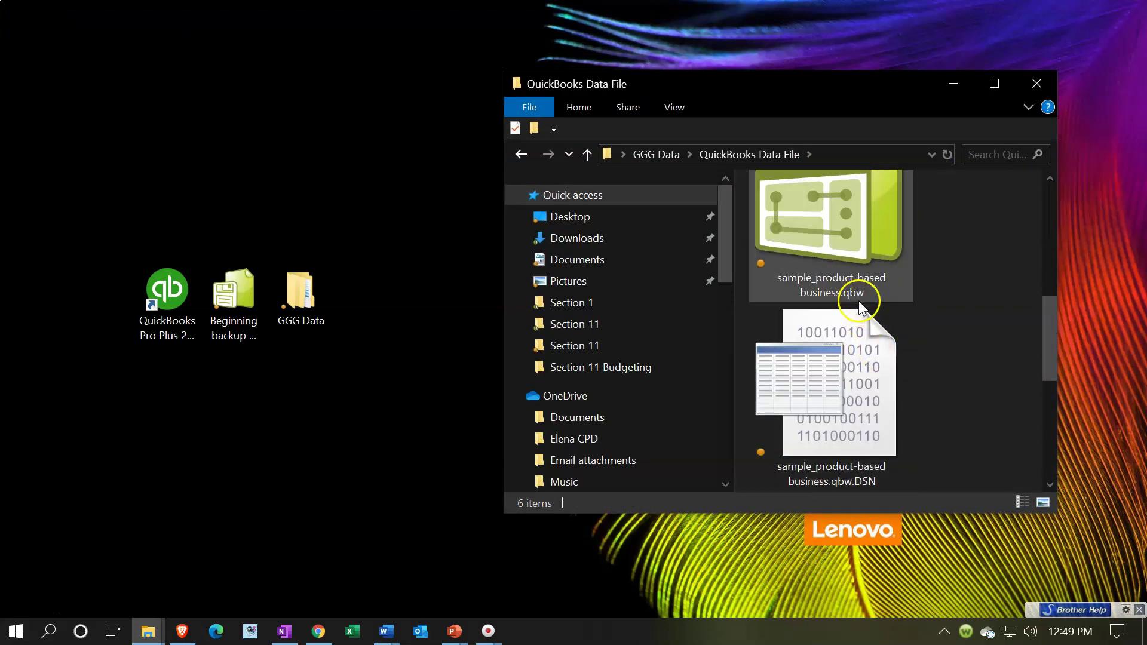
pyautogui.click(1051, 178)
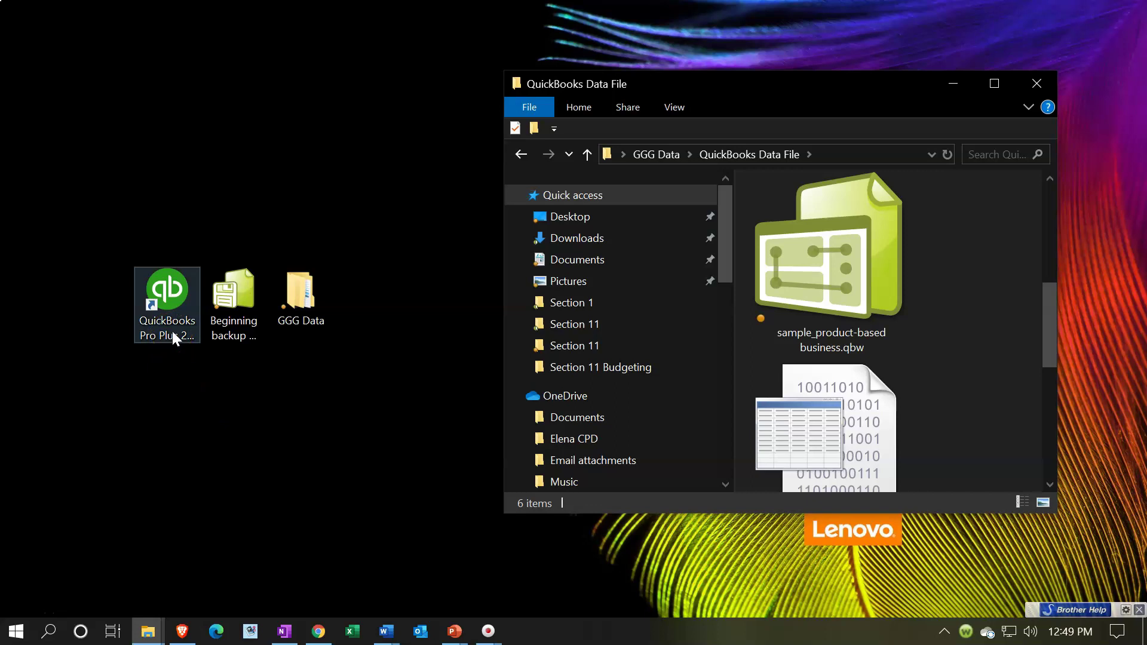
# - Go back to the GGG Data folder and review its subfolders alongside the Beginning backup file.QBB on the desktop
pyautogui.click(221, 328)
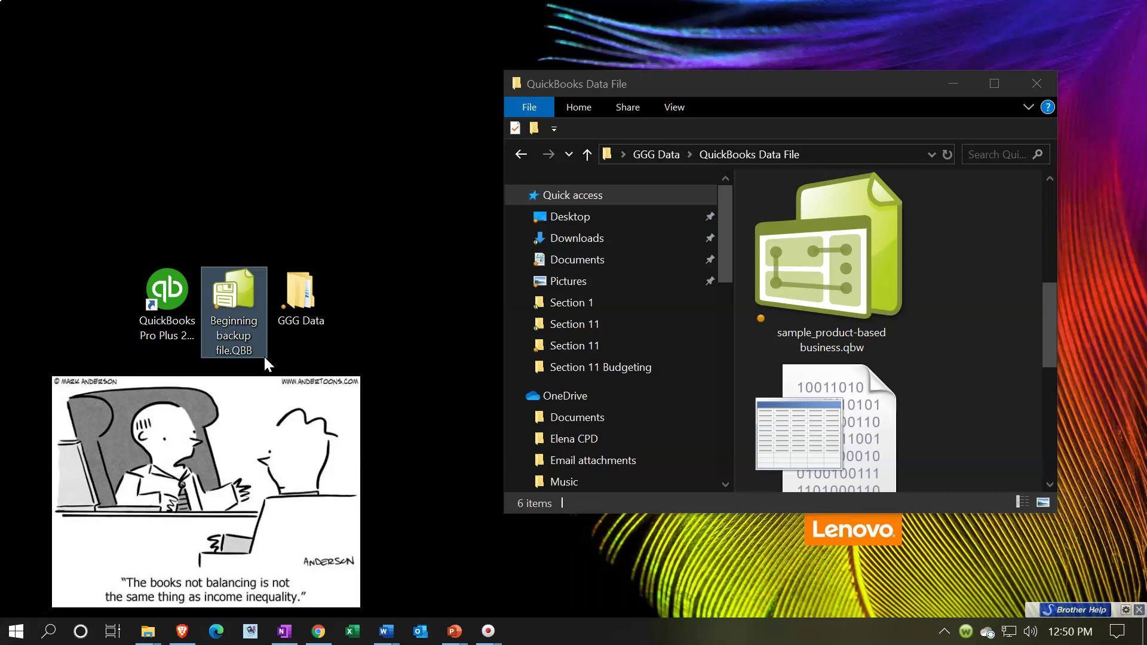
pyautogui.click(669, 153)
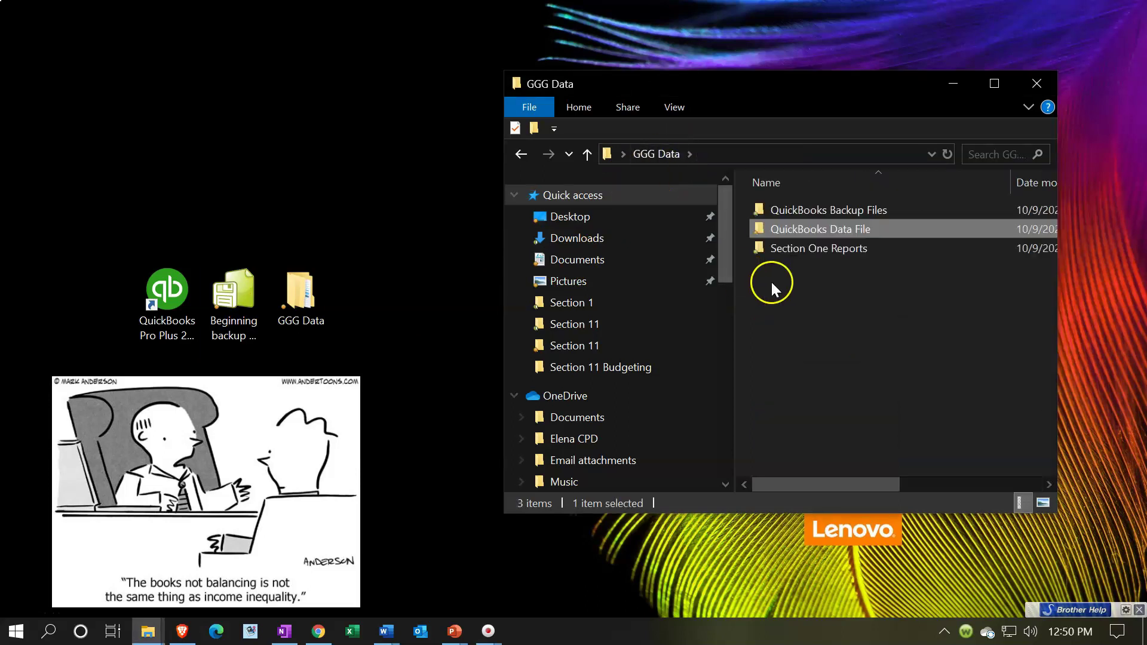
pyautogui.click(781, 285)
pyautogui.click(244, 337)
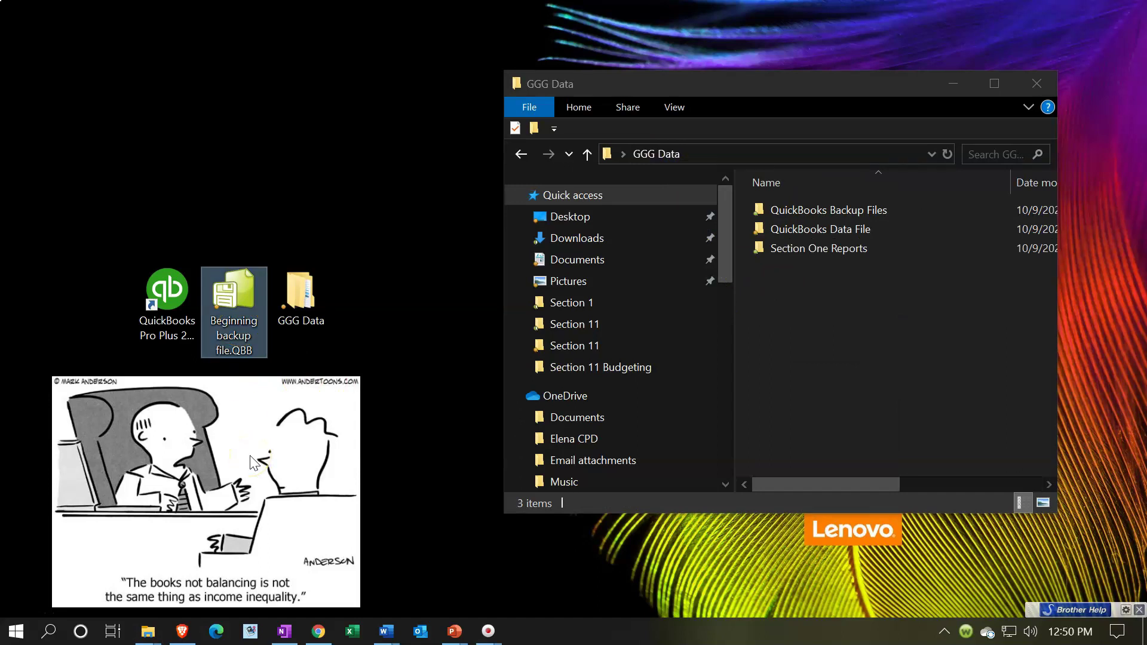
pyautogui.click(801, 219)
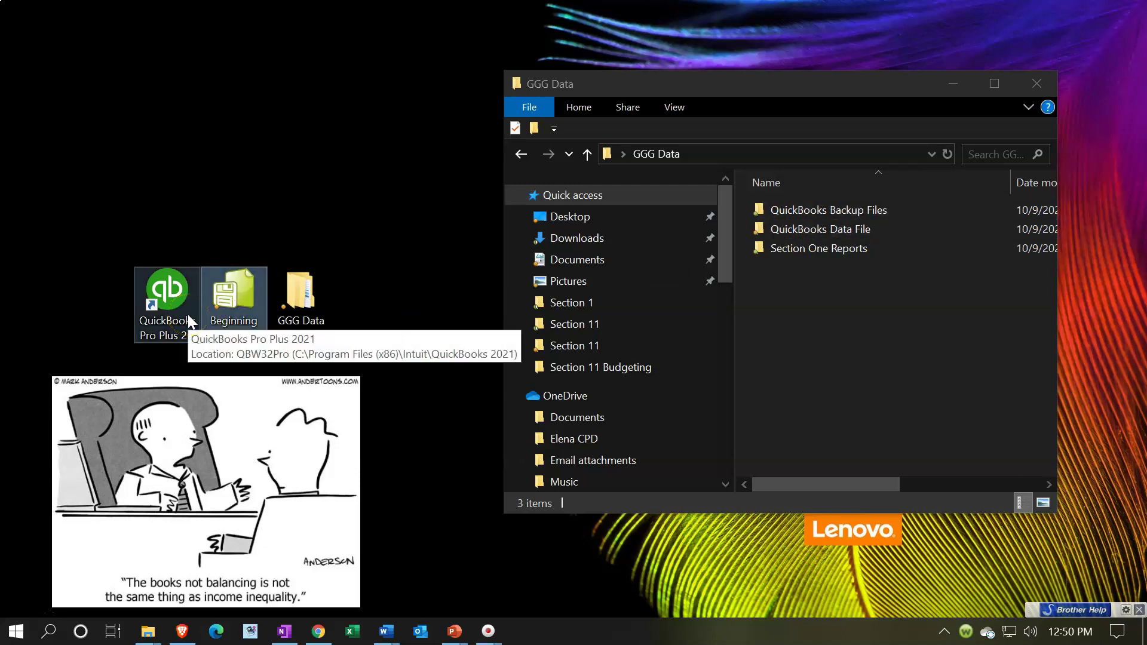
pyautogui.click(214, 394)
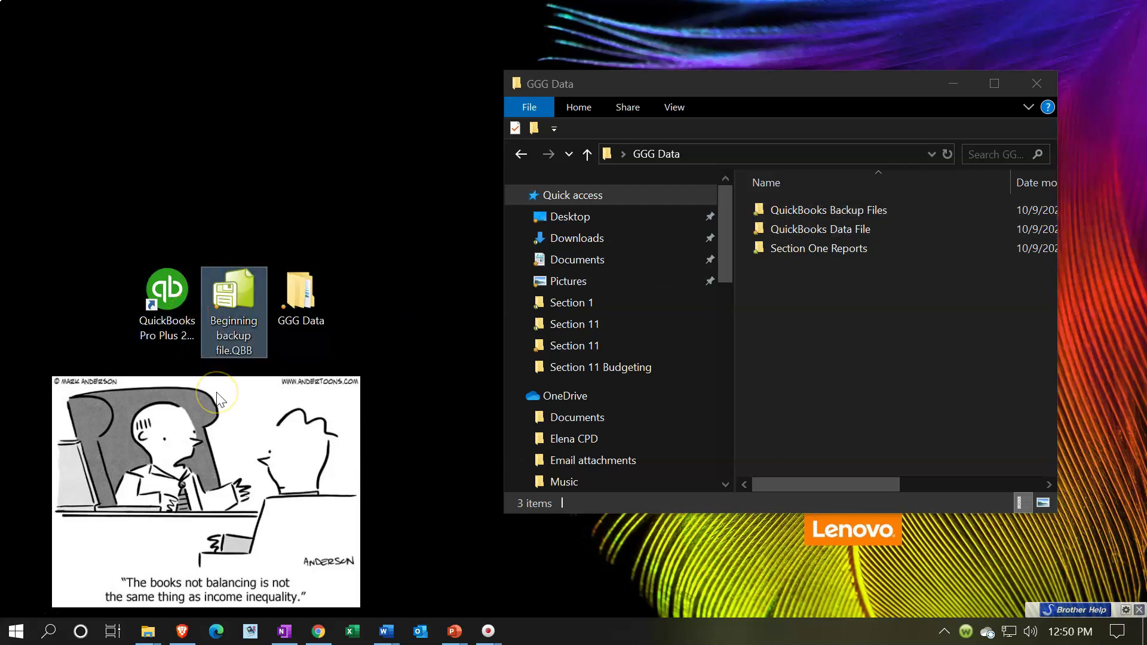
pyautogui.click(741, 321)
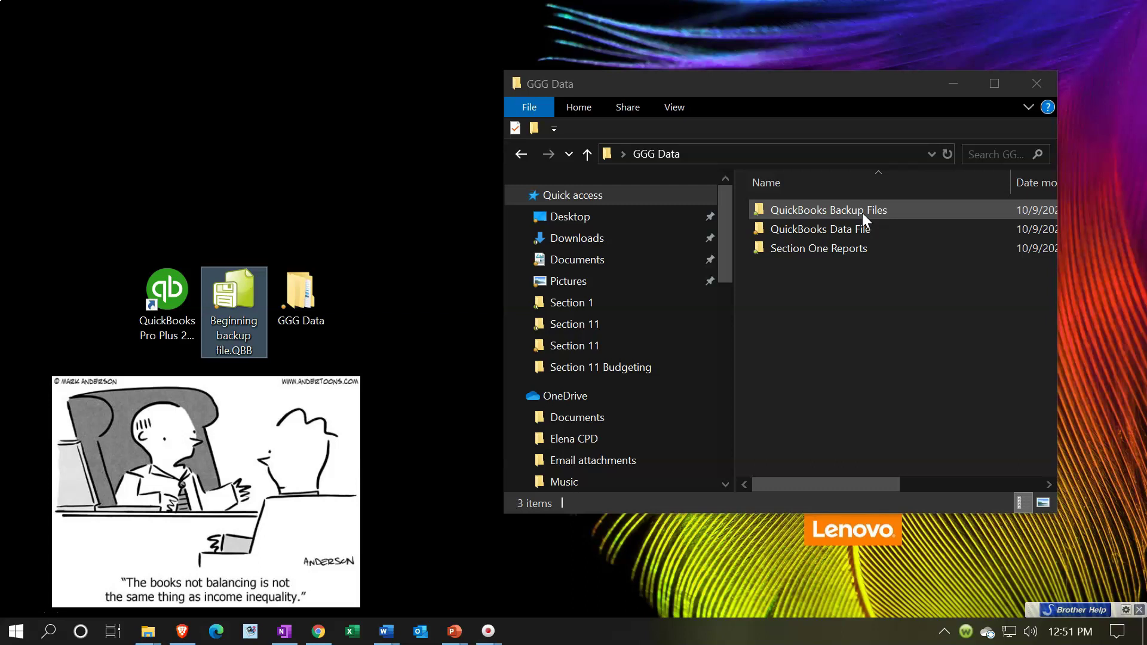
# - Launch QuickBooks Pro Plus 2021 and start the Open or Restore Company wizard
pyautogui.doubleClick(155, 291)
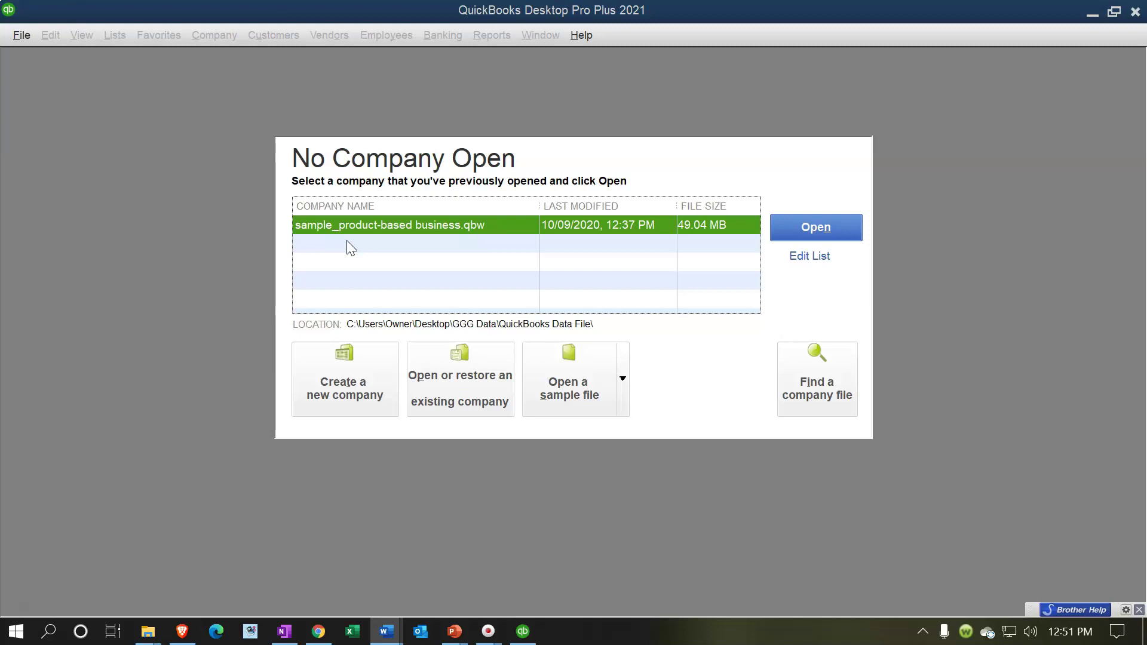
pyautogui.click(32, 41)
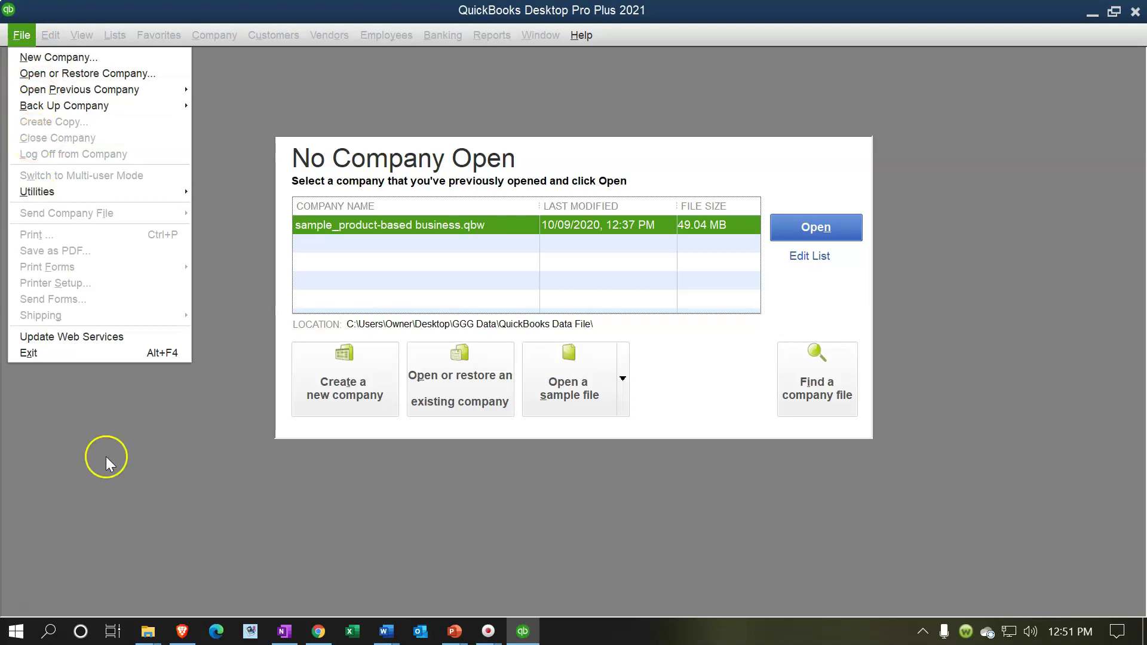
pyautogui.click(107, 487)
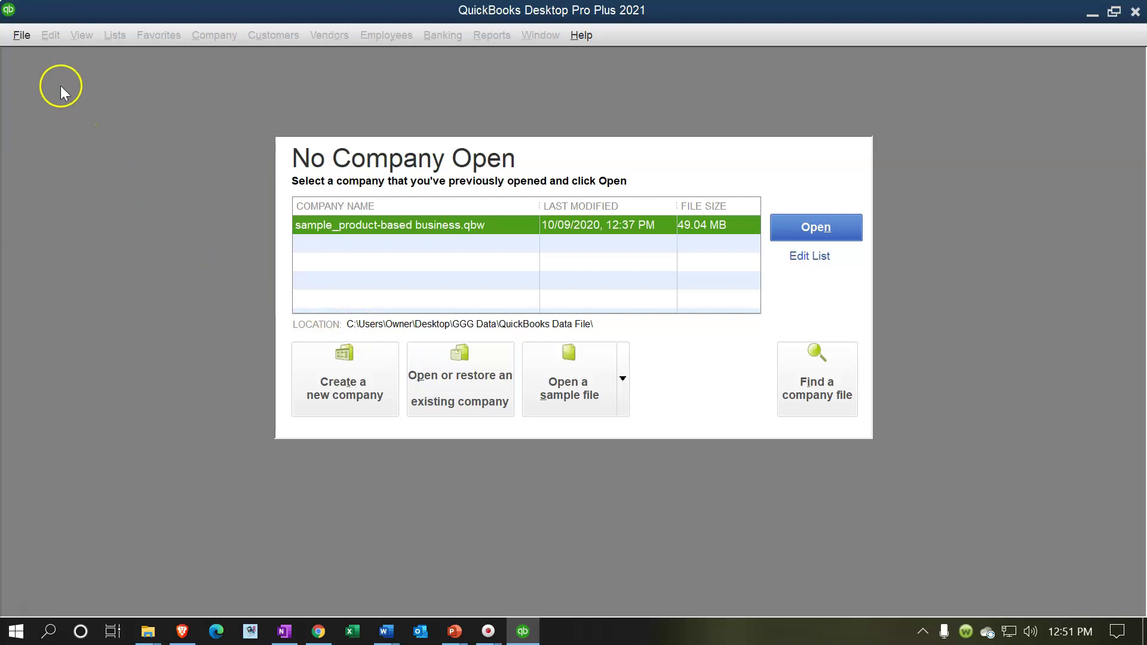
pyautogui.click(21, 36)
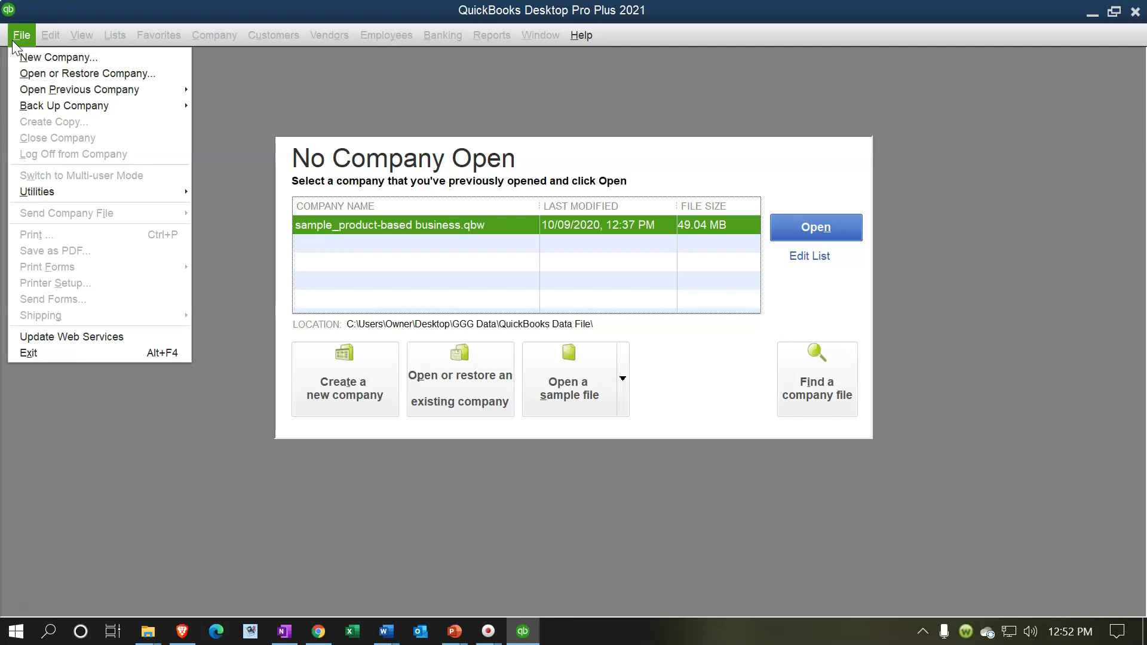
pyautogui.click(139, 73)
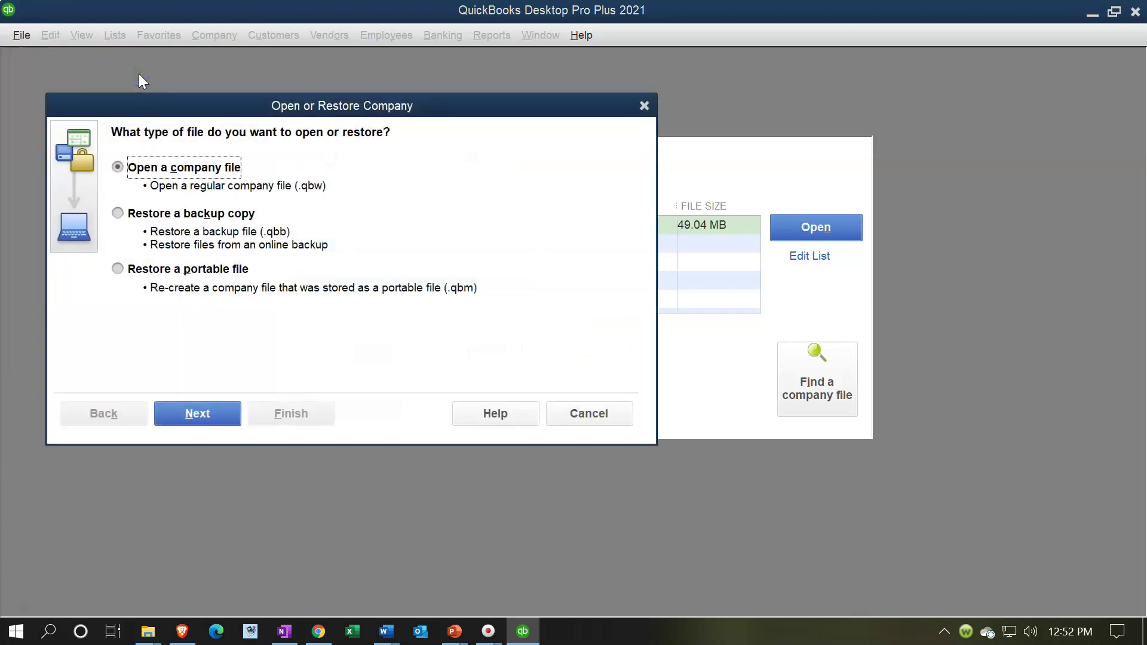
# - Choose to restore a backup copy from a local backup and proceed to the backup file selection
pyautogui.moveTo(147, 99); pyautogui.dragTo(278, 111)
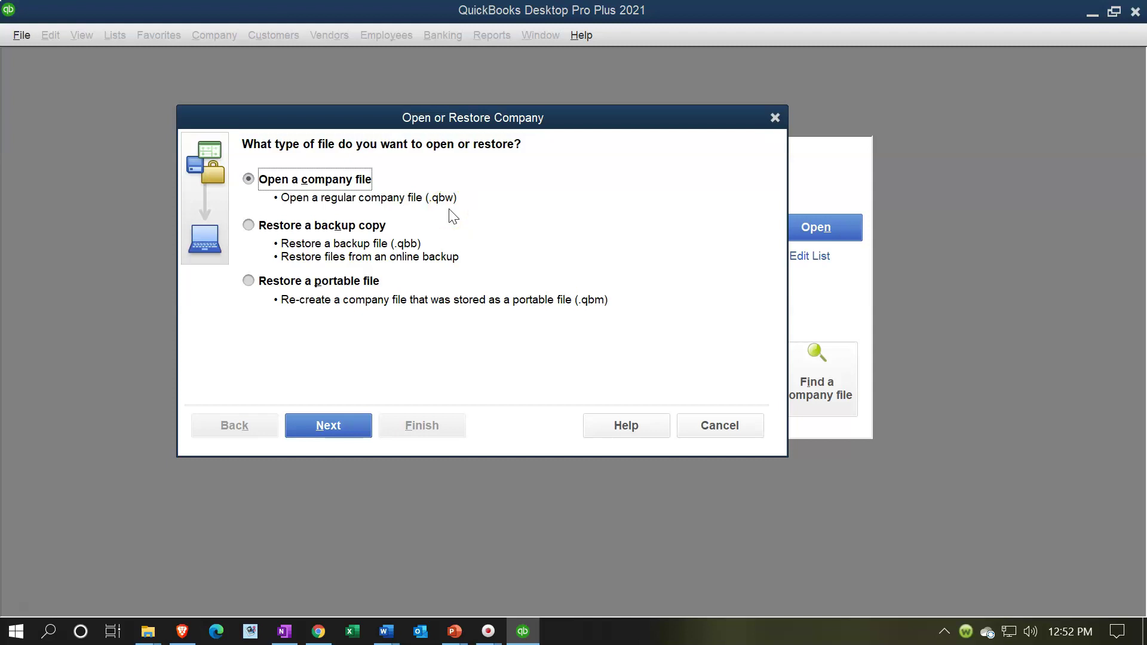
pyautogui.click(246, 226)
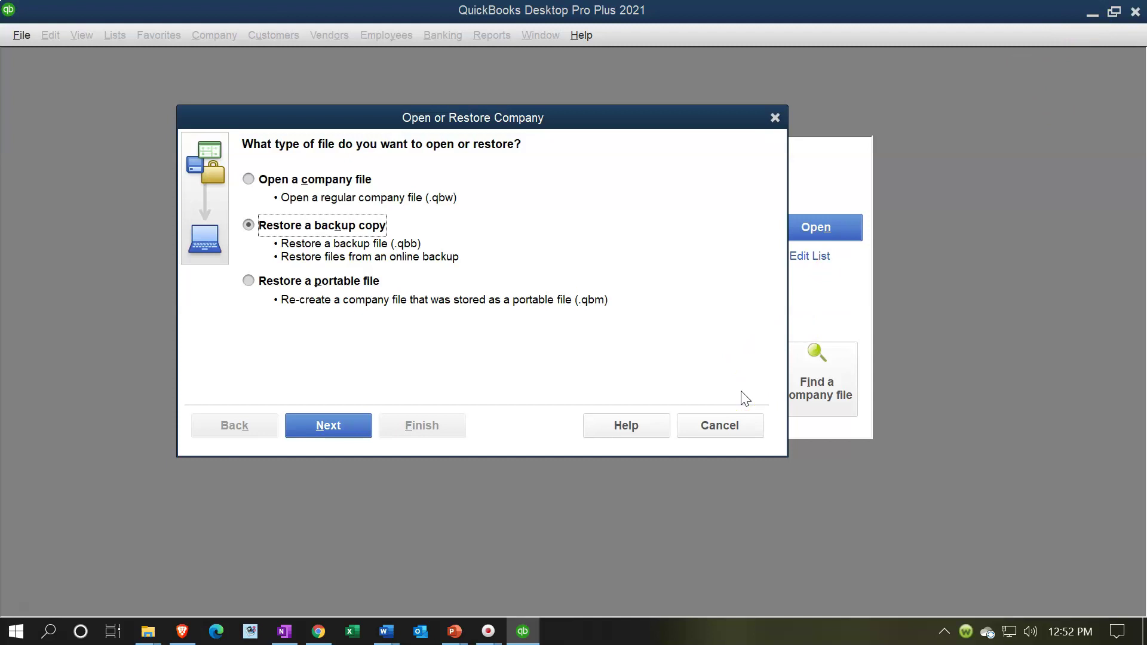
pyautogui.click(351, 425)
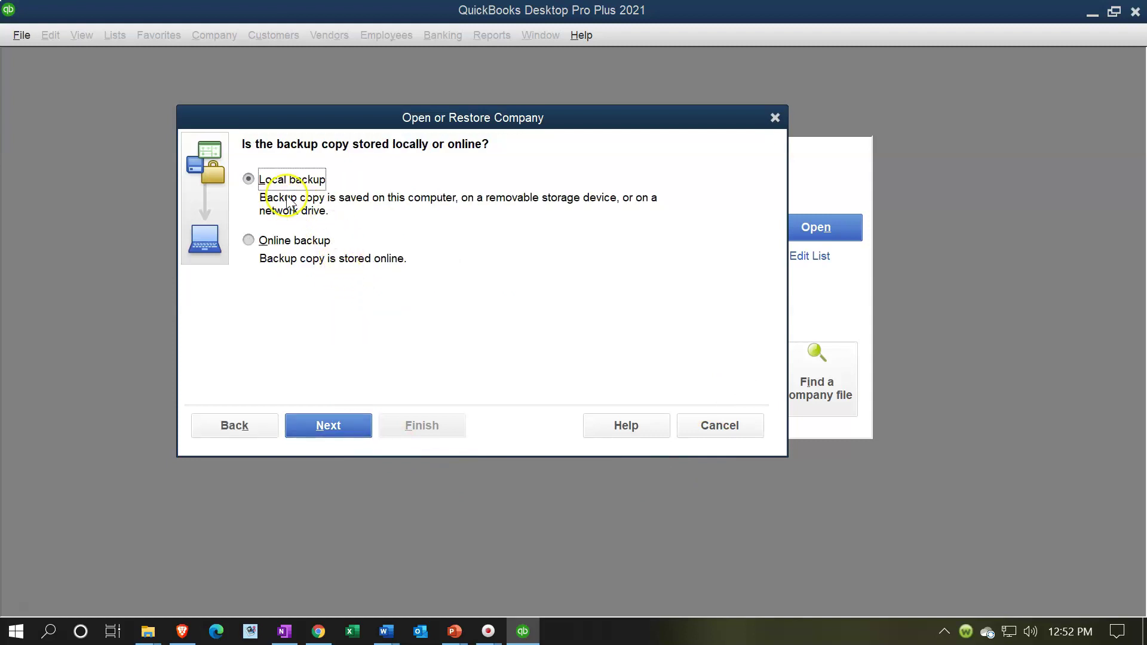
pyautogui.click(337, 440)
pyautogui.click(335, 428)
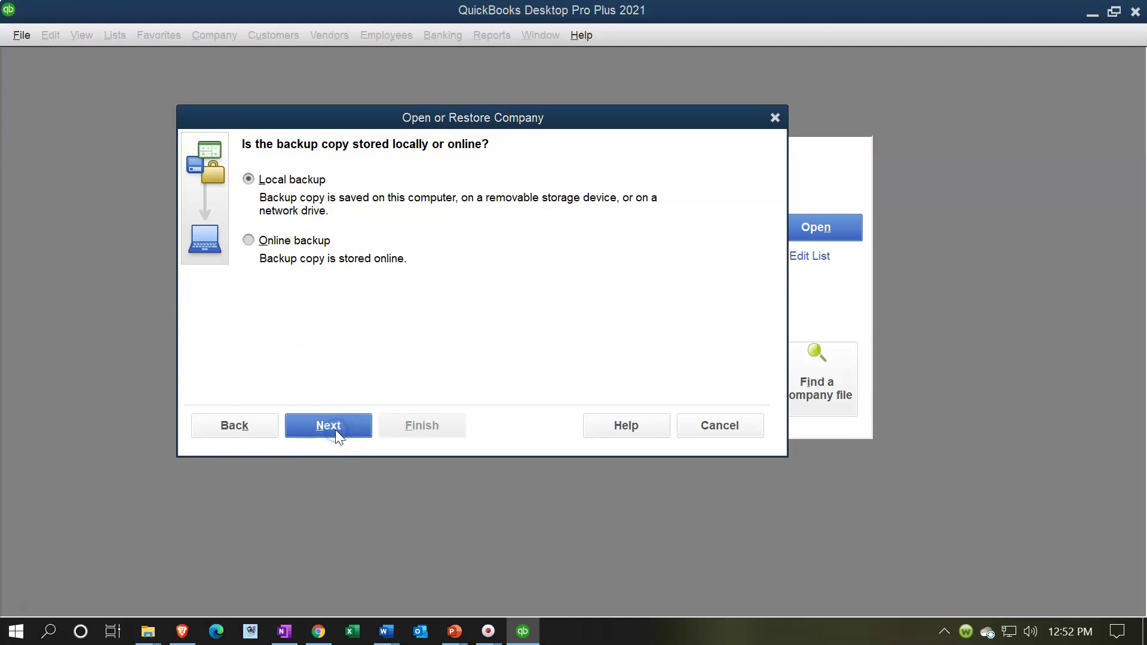
# - Select Beginning backup file.QBB on the Desktop as the backup copy to restore
pyautogui.click(499, 172)
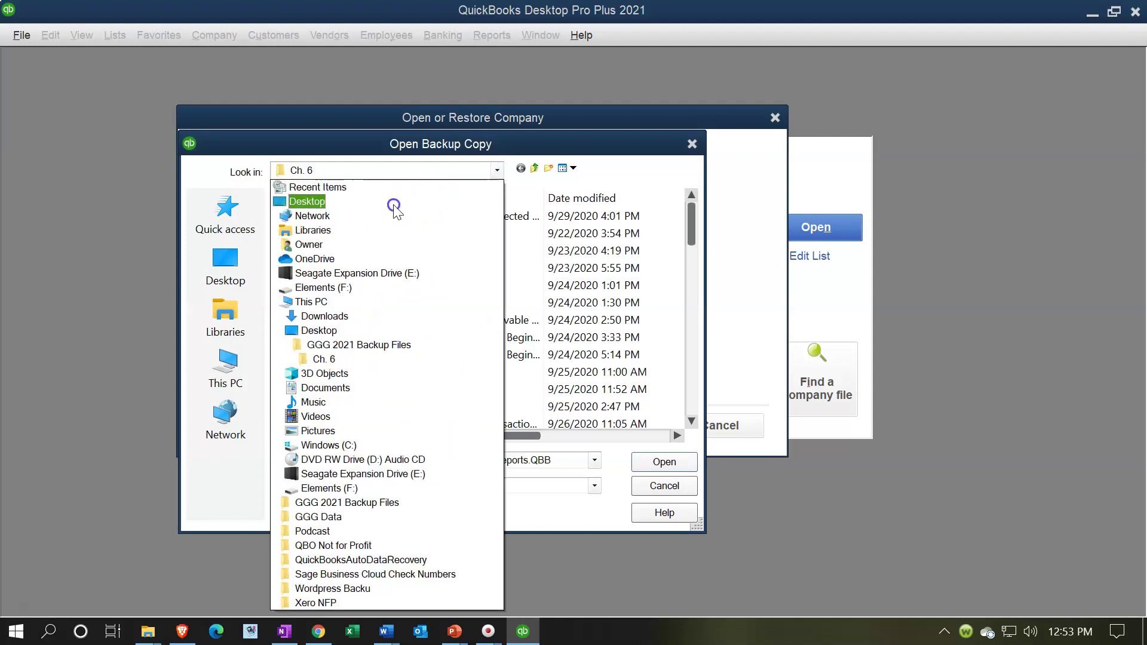
pyautogui.click(396, 203)
pyautogui.scroll(-10, 422, 289)
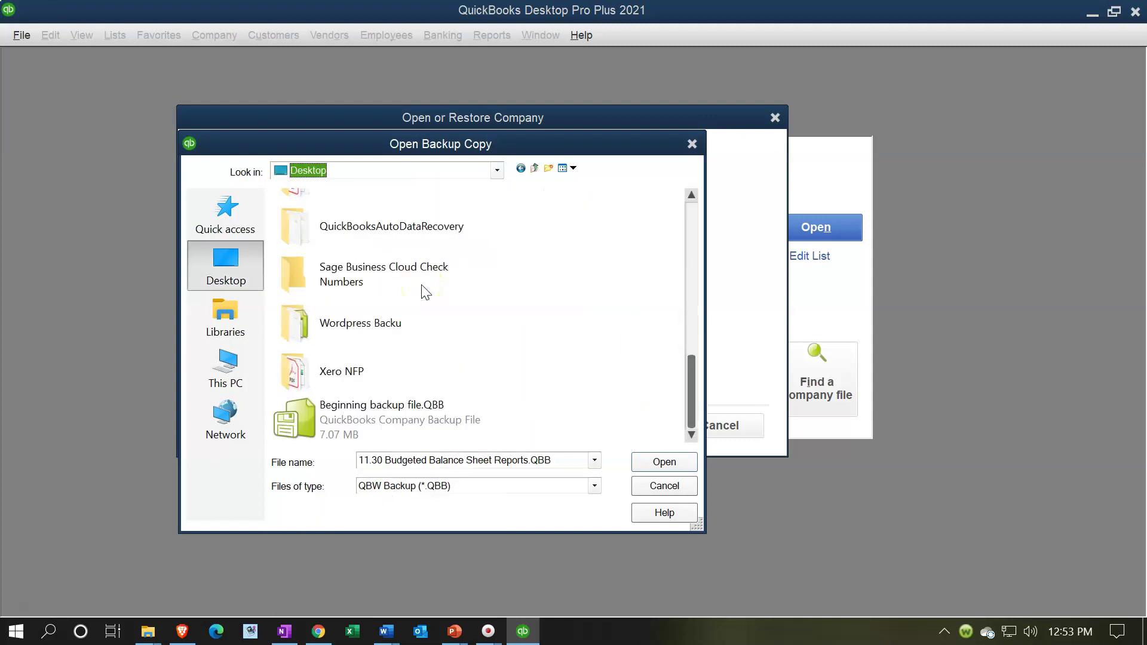
pyautogui.click(434, 431)
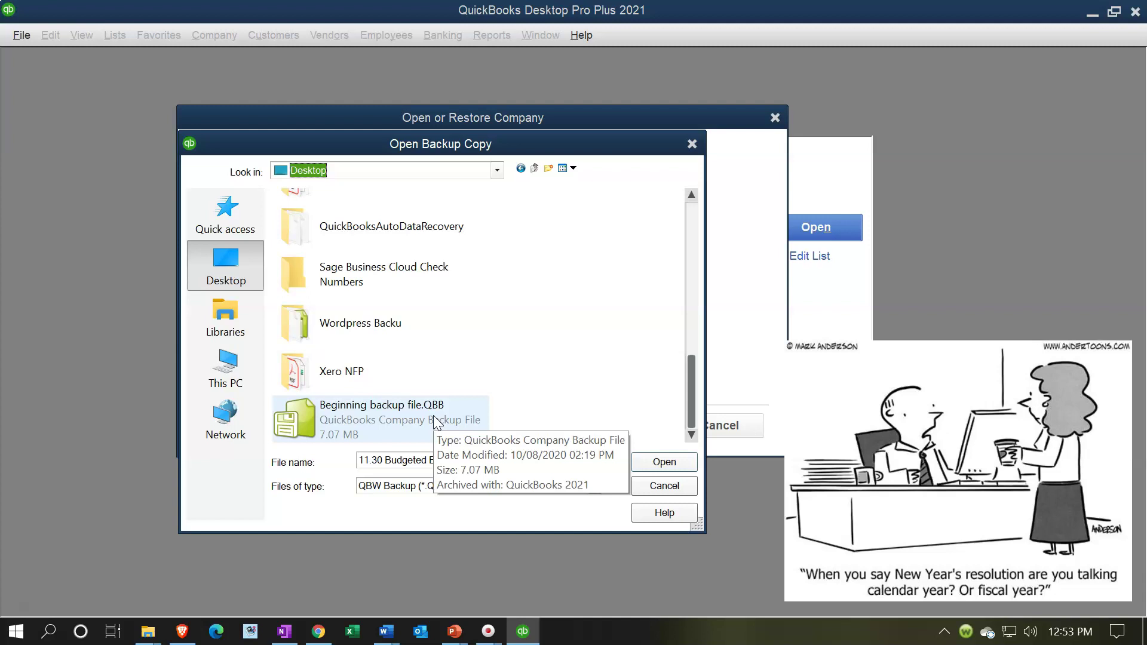
pyautogui.doubleClick(353, 416)
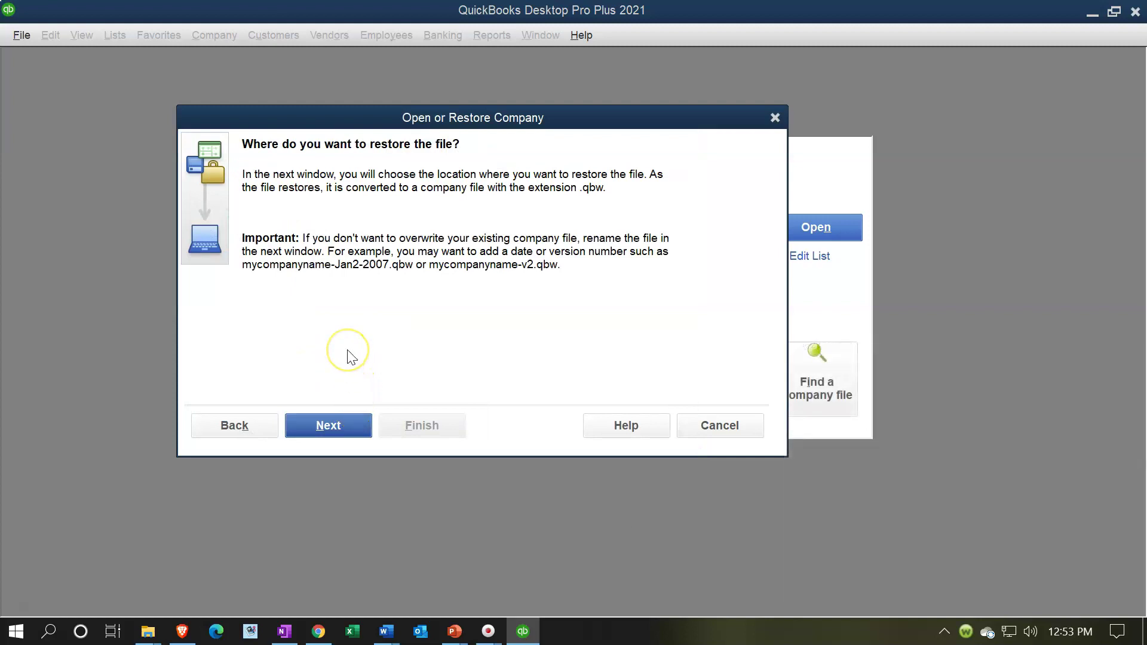
# - Set the restore location to the QuickBooks Data File folder inside GGG Data on the Desktop
pyautogui.click(331, 428)
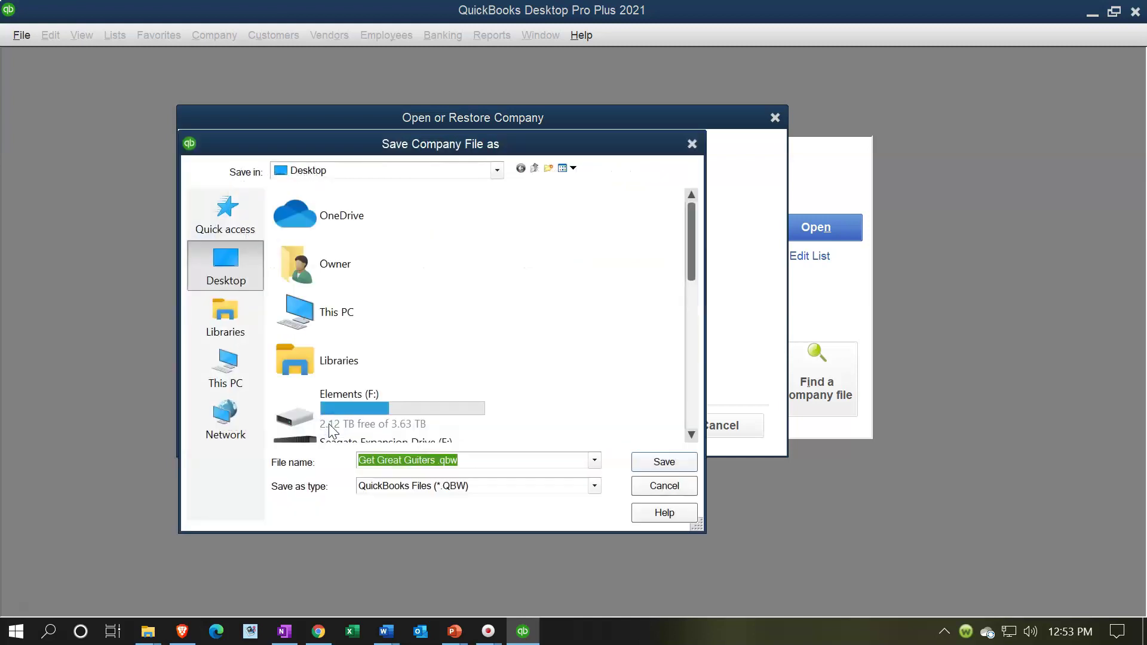
pyautogui.scroll(-5, 382, 371)
pyautogui.doubleClick(390, 364)
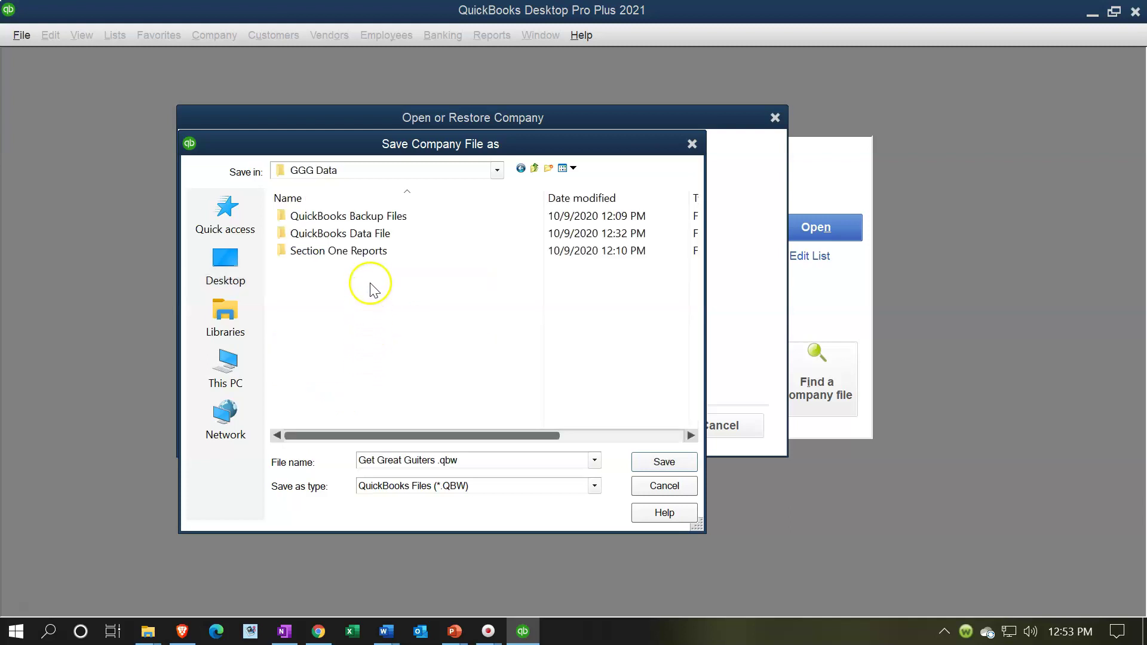
pyautogui.doubleClick(410, 238)
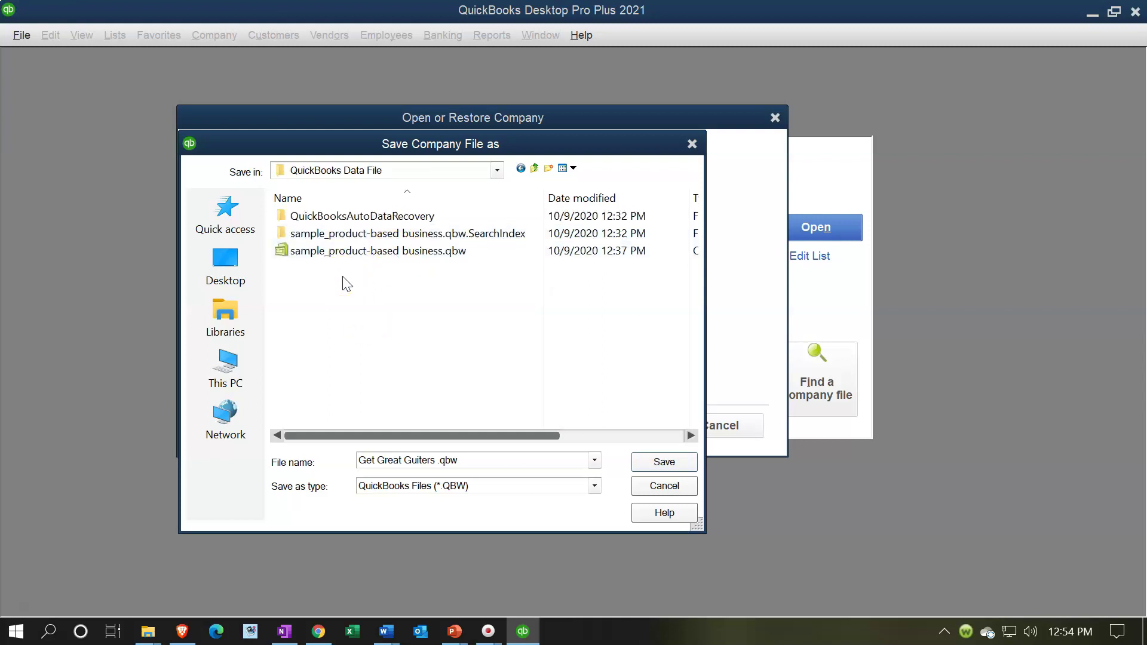
# - Add "Navigation" to the Get Great Guiters file name before the .qbw extension and save the restored company file
pyautogui.tripleClick(429, 460)
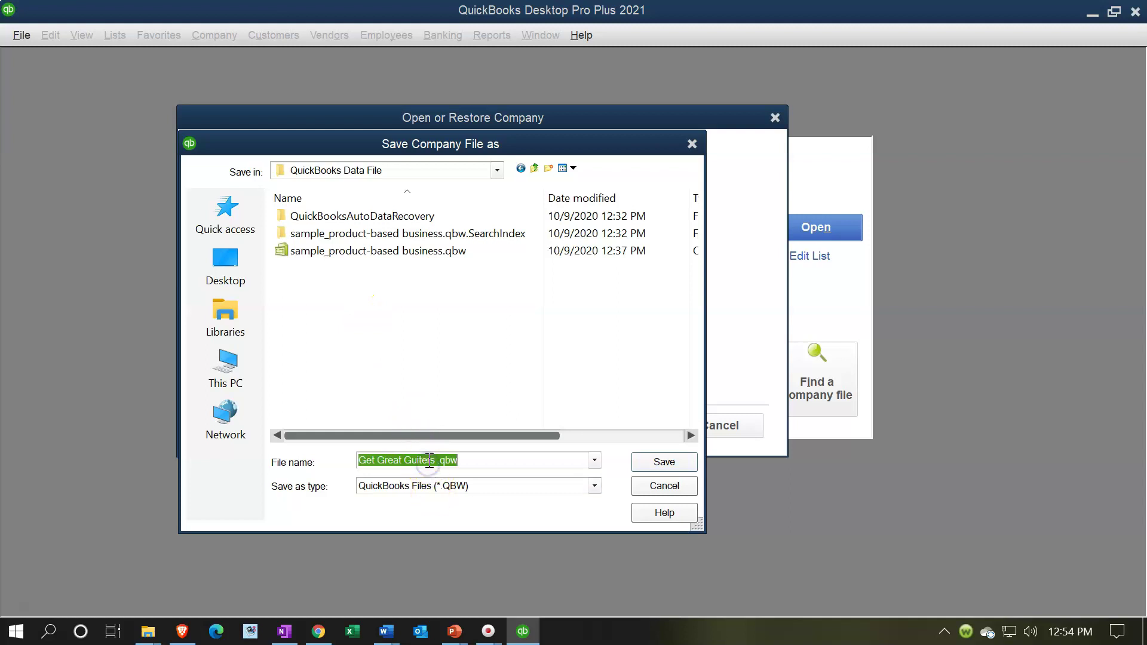
pyautogui.click(429, 460)
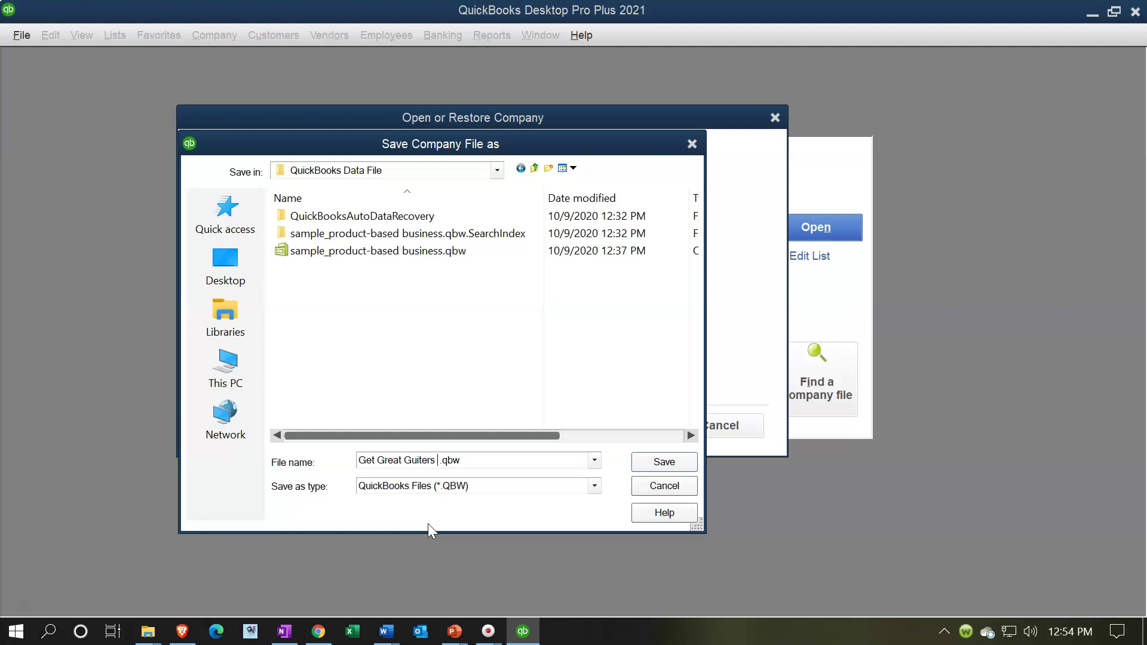
pyautogui.write('Navigation')
pyautogui.click(655, 462)
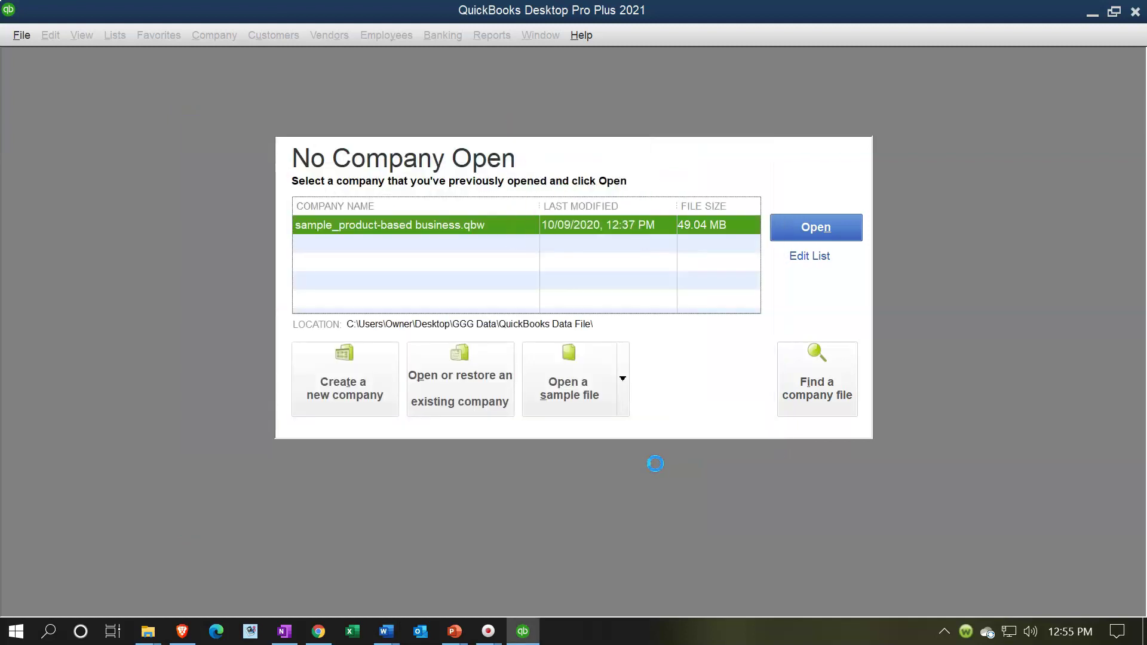
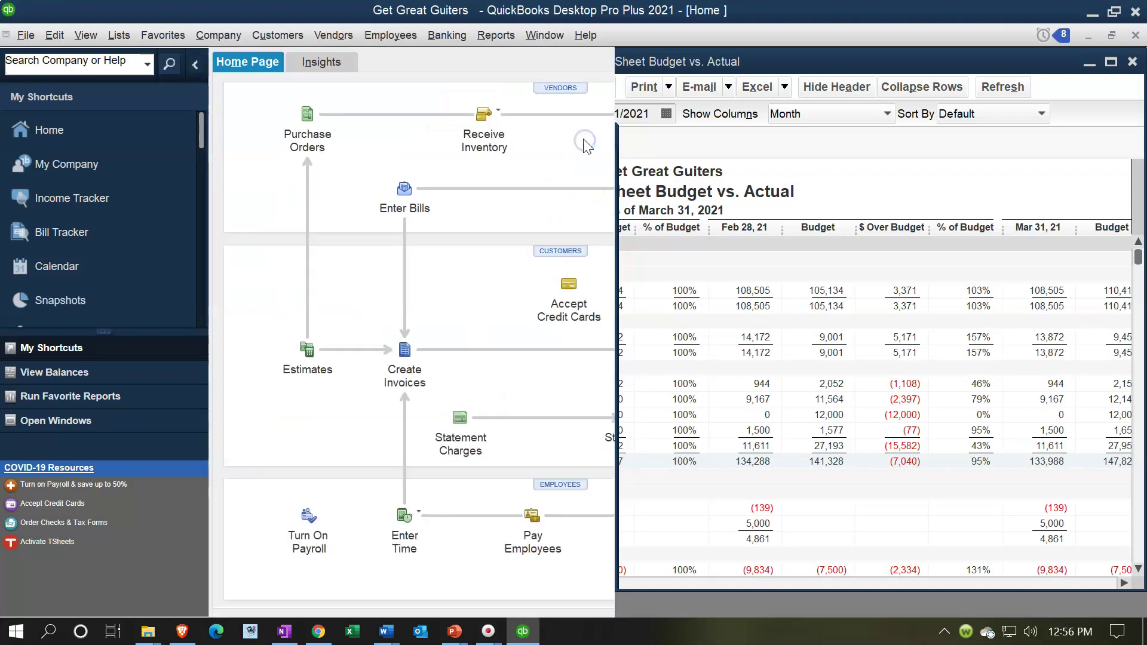
# - Show the list of open windows and close the Balance Sheet Budget vs. Actual and Balance Sheet Budget Overview reports
pyautogui.click(87, 36)
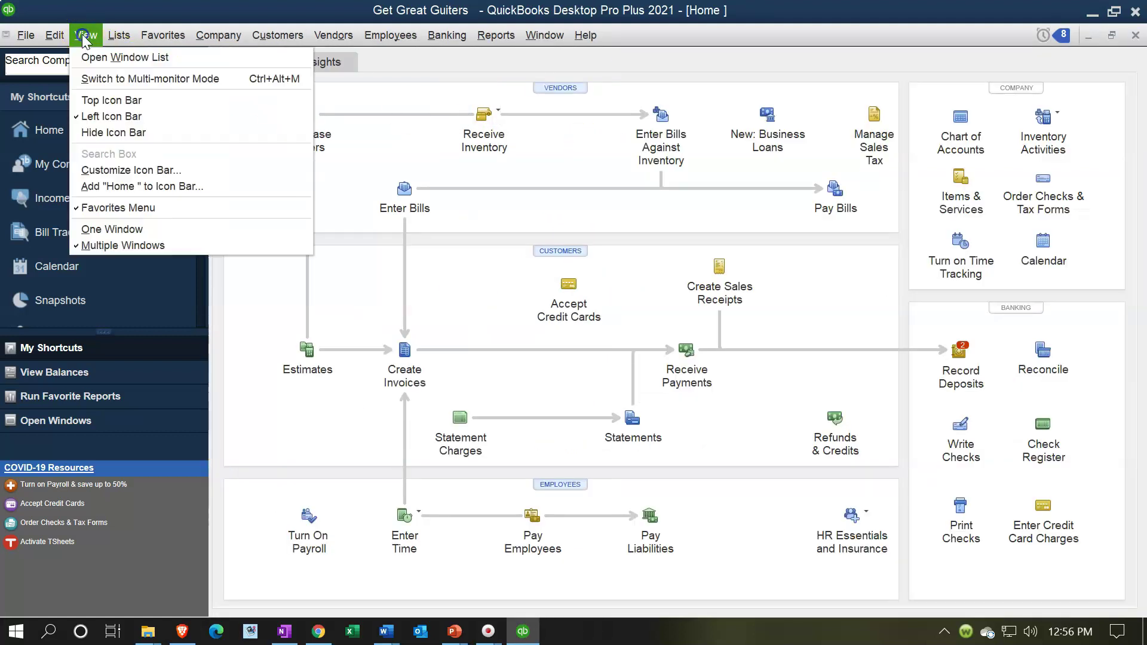
pyautogui.click(100, 54)
pyautogui.click(91, 165)
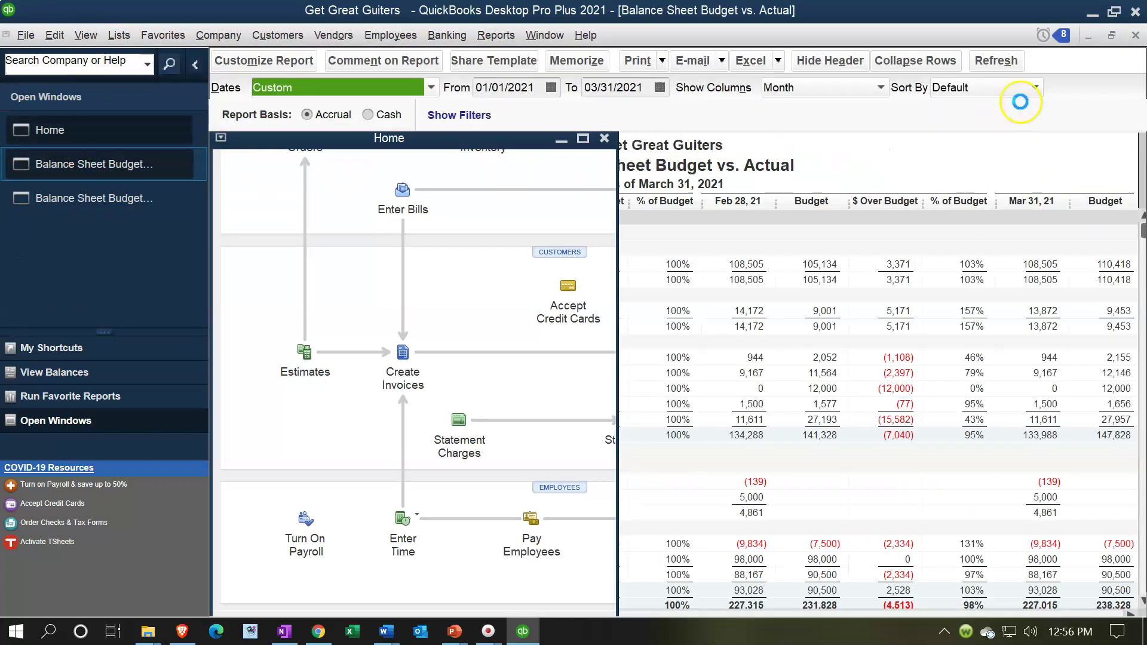
pyautogui.click(1134, 35)
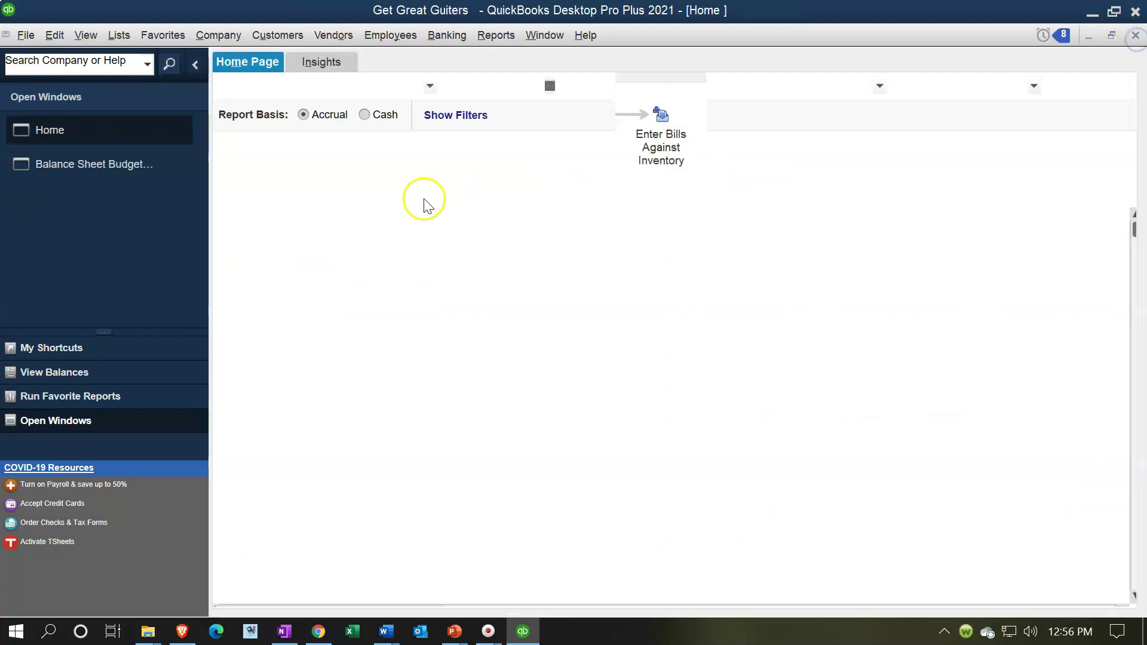
pyautogui.click(62, 176)
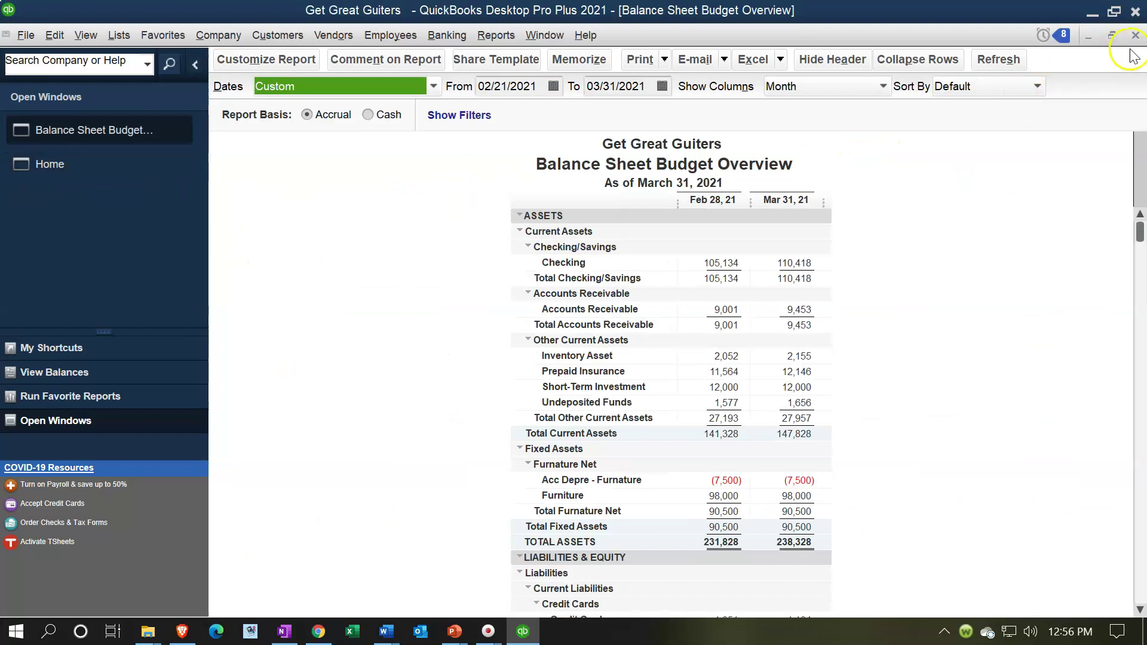
pyautogui.click(1135, 35)
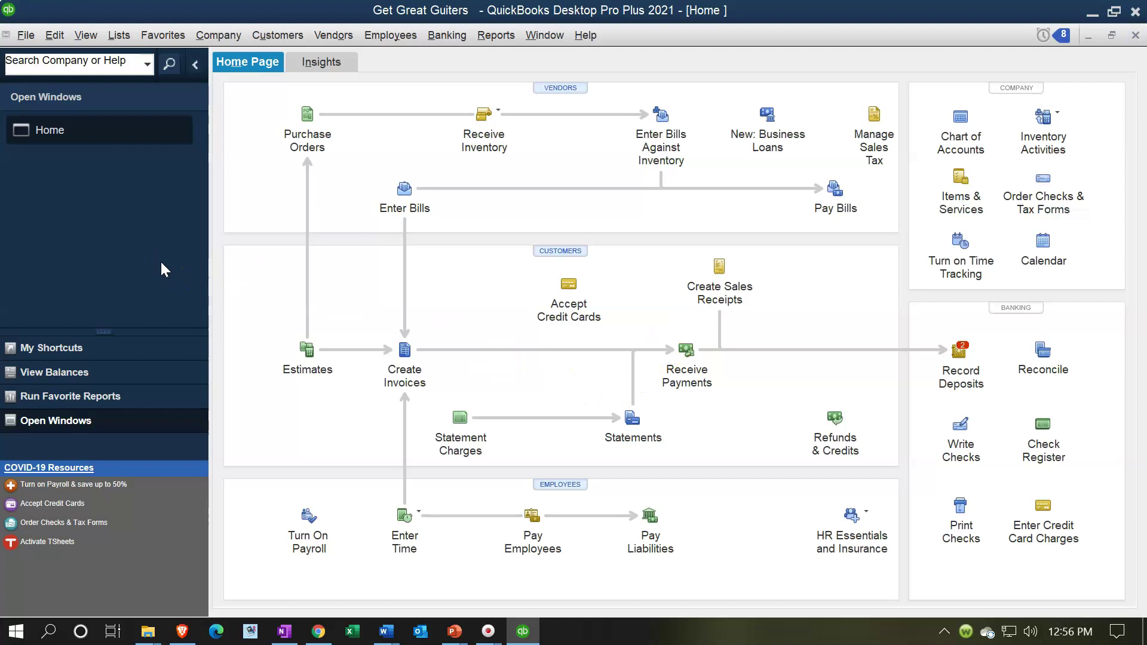
# - Run the company's standard Balance Sheet report as of 02/28/2021
pyautogui.click(494, 36)
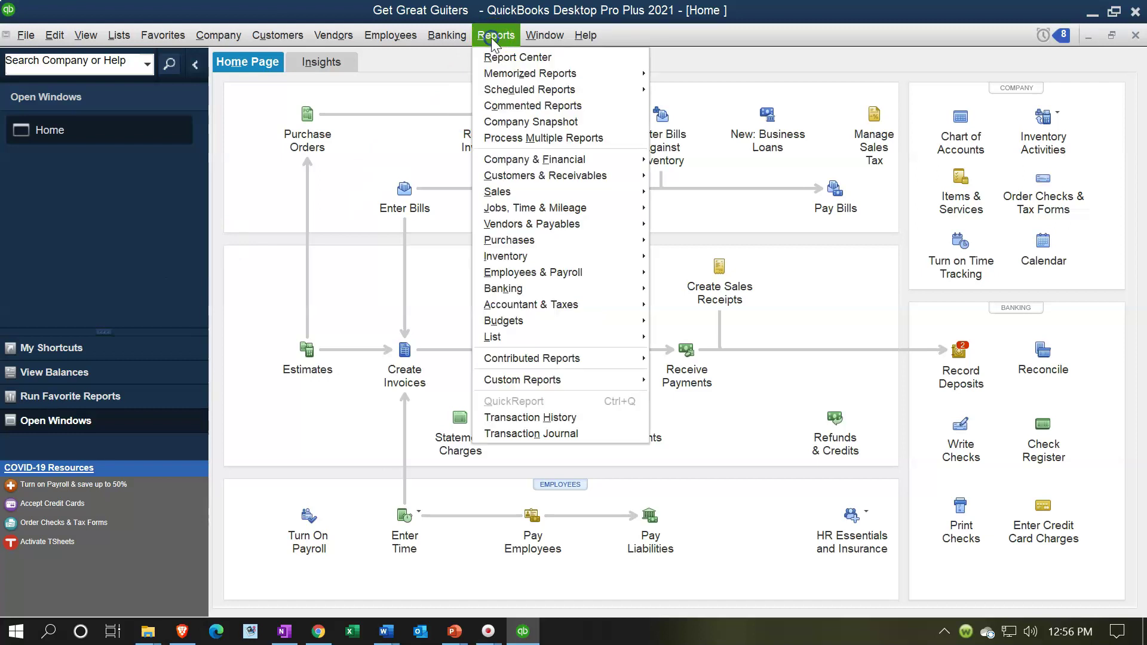
pyautogui.click(522, 160)
pyautogui.click(715, 359)
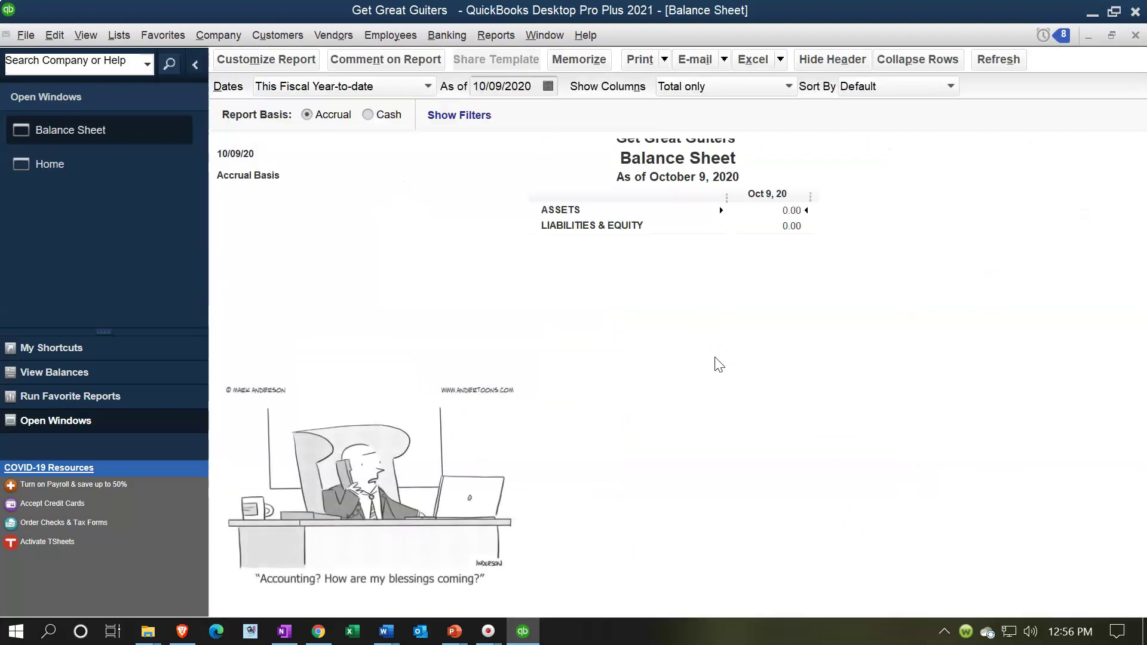
pyautogui.press('Tab')
pyautogui.write('02/')
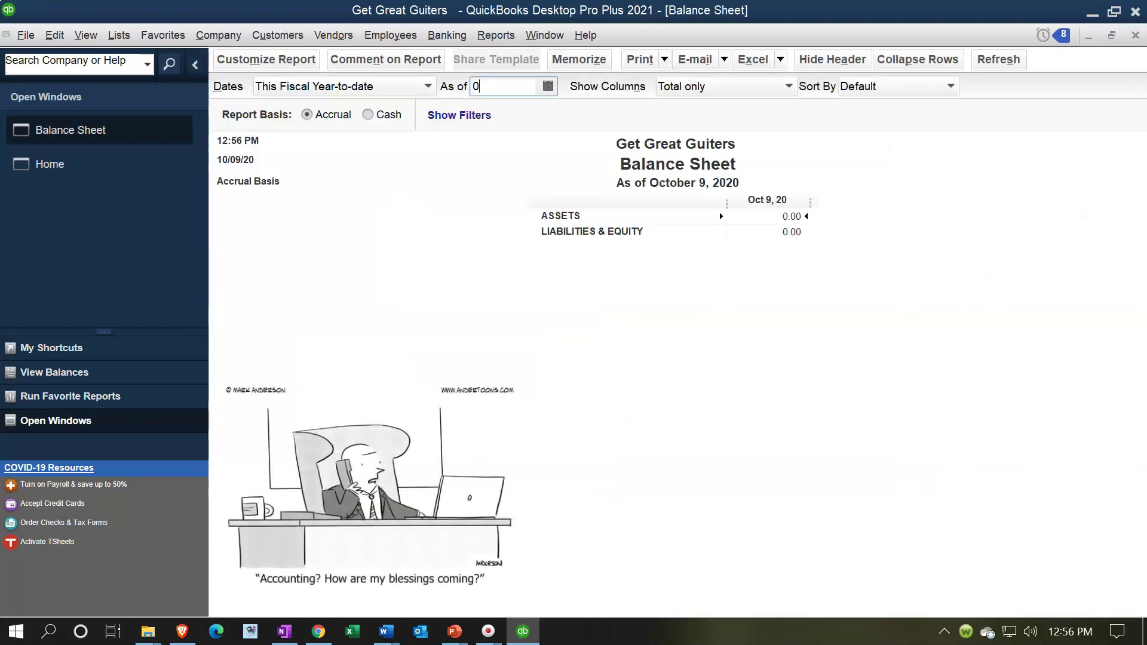
pyautogui.write('28/2021')
pyautogui.press('Tab')
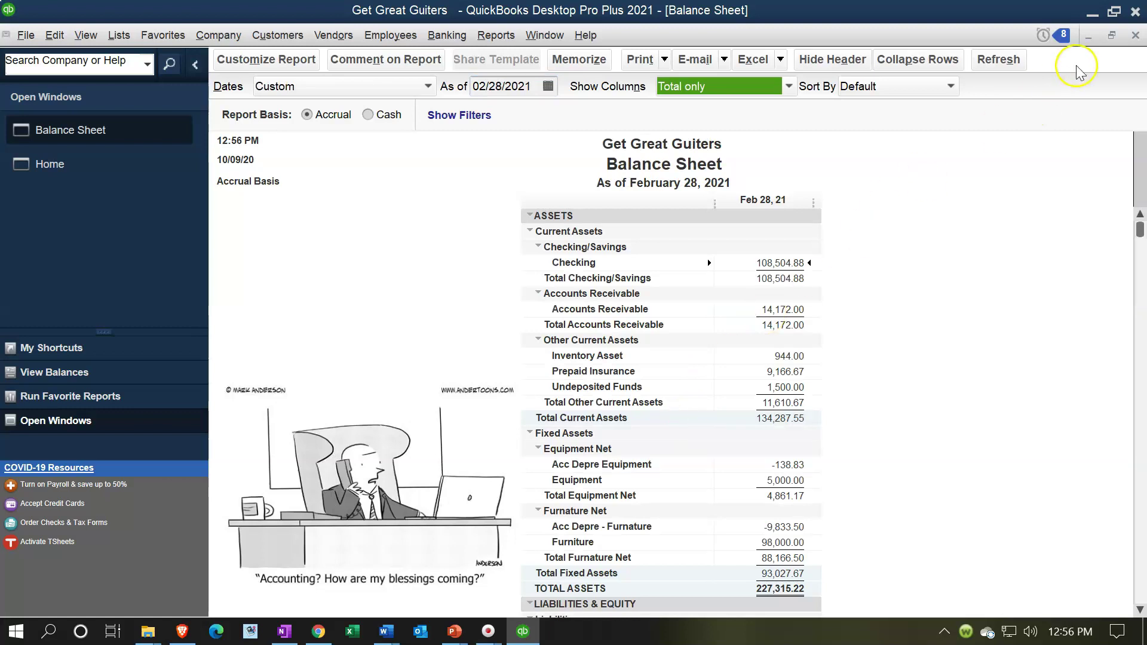
# - Minimize QuickBooks, open the QuickBooks Data File folder inside GGG Data on the desktop, and enlarge the folder window
pyautogui.click(1090, 18)
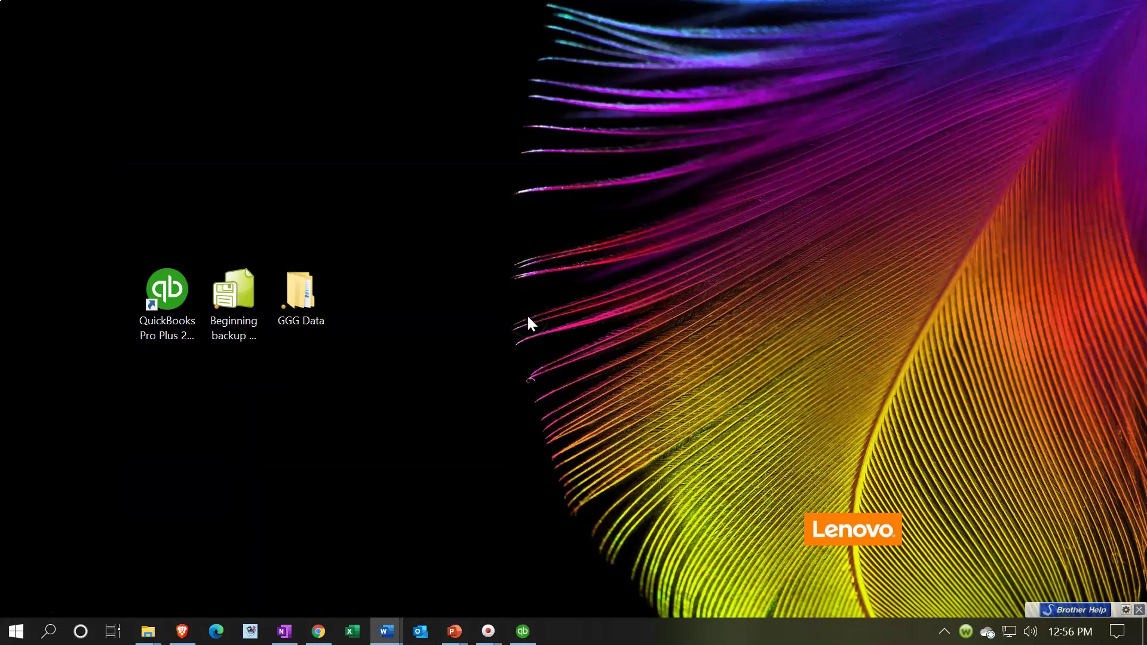
pyautogui.click(240, 311)
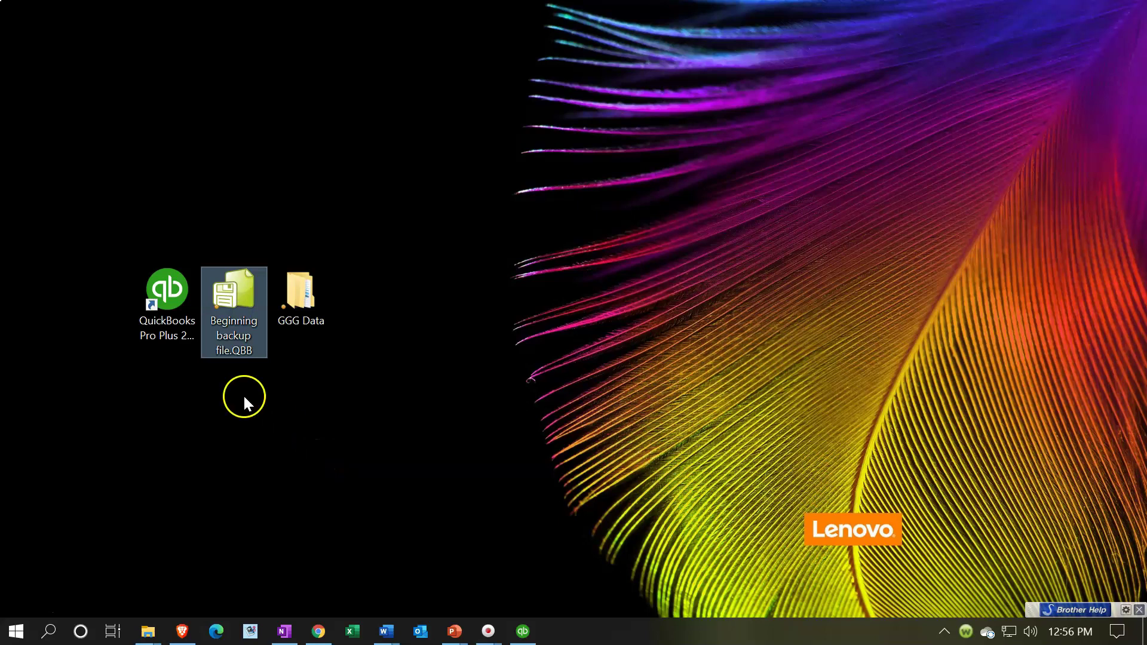
pyautogui.click(185, 334)
pyautogui.doubleClick(299, 312)
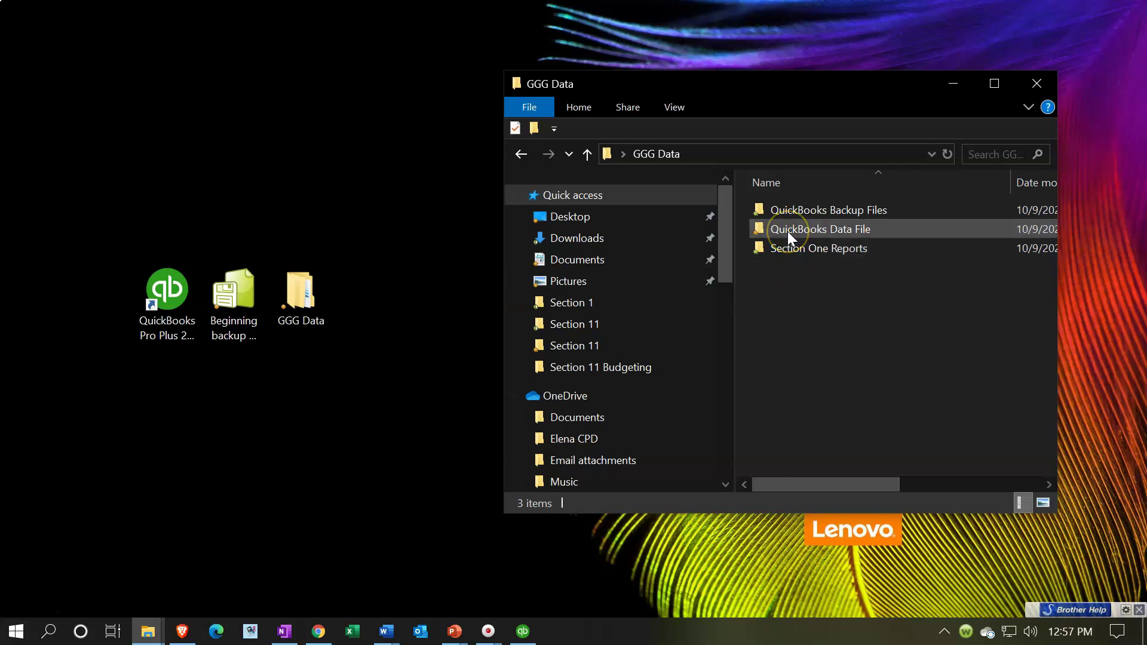
pyautogui.doubleClick(787, 231)
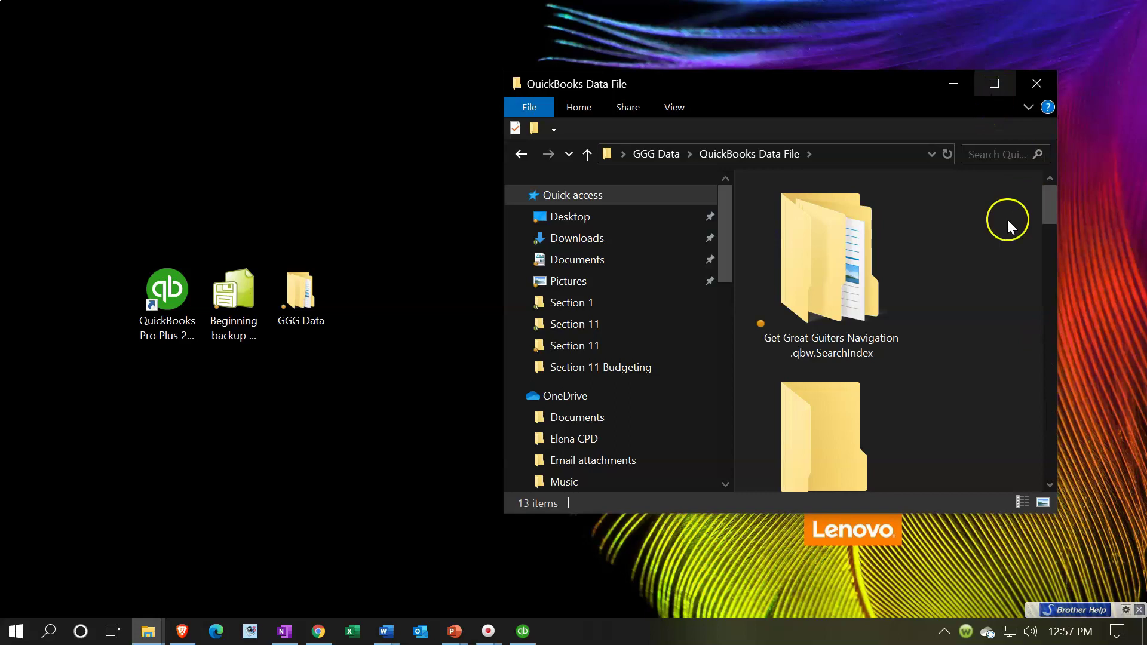
pyautogui.moveTo(1058, 515); pyautogui.dragTo(1095, 592)
pyautogui.moveTo(742, 71); pyautogui.dragTo(742, 26)
# - Examine the Get Great Guiters Navigation.qbw company file in the folder and compare it with Beginning backup file.QBB on the desktop
pyautogui.scroll(-5, 984, 386)
pyautogui.scroll(-4, 981, 390)
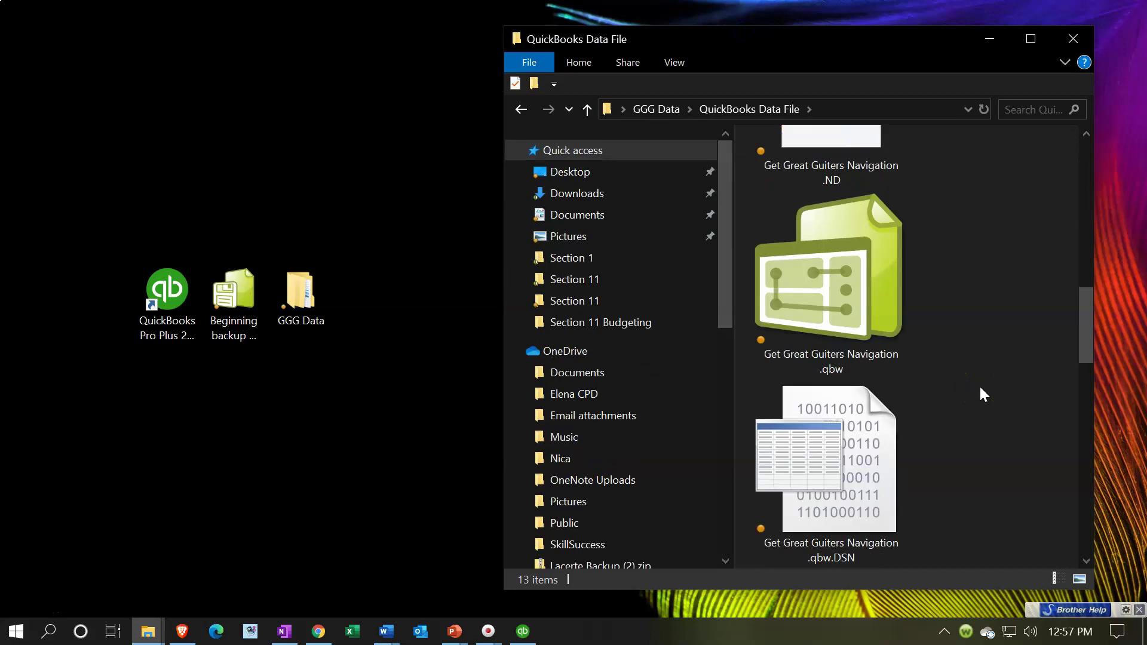
pyautogui.scroll(-2, 980, 389)
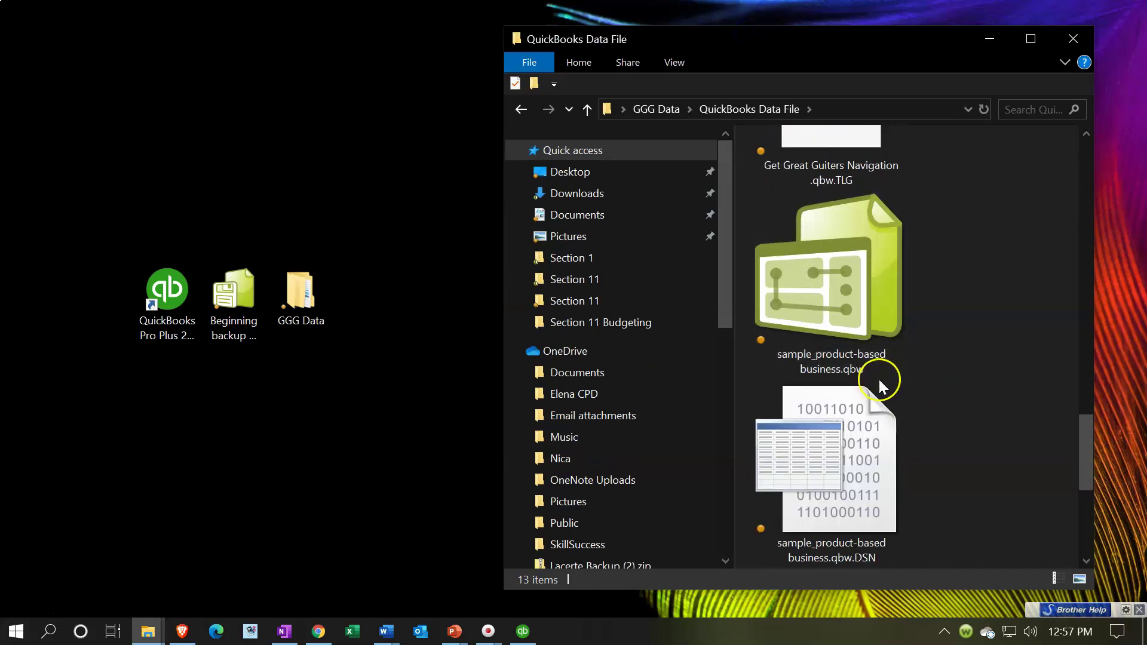
pyautogui.scroll(4, 887, 412)
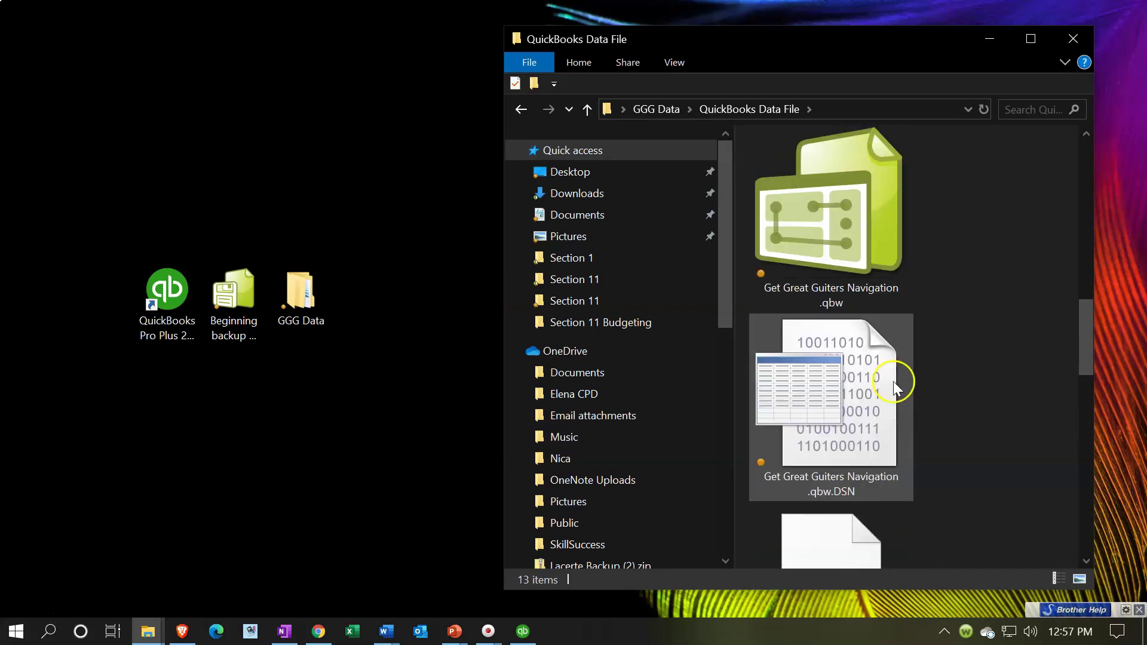
pyautogui.click(850, 294)
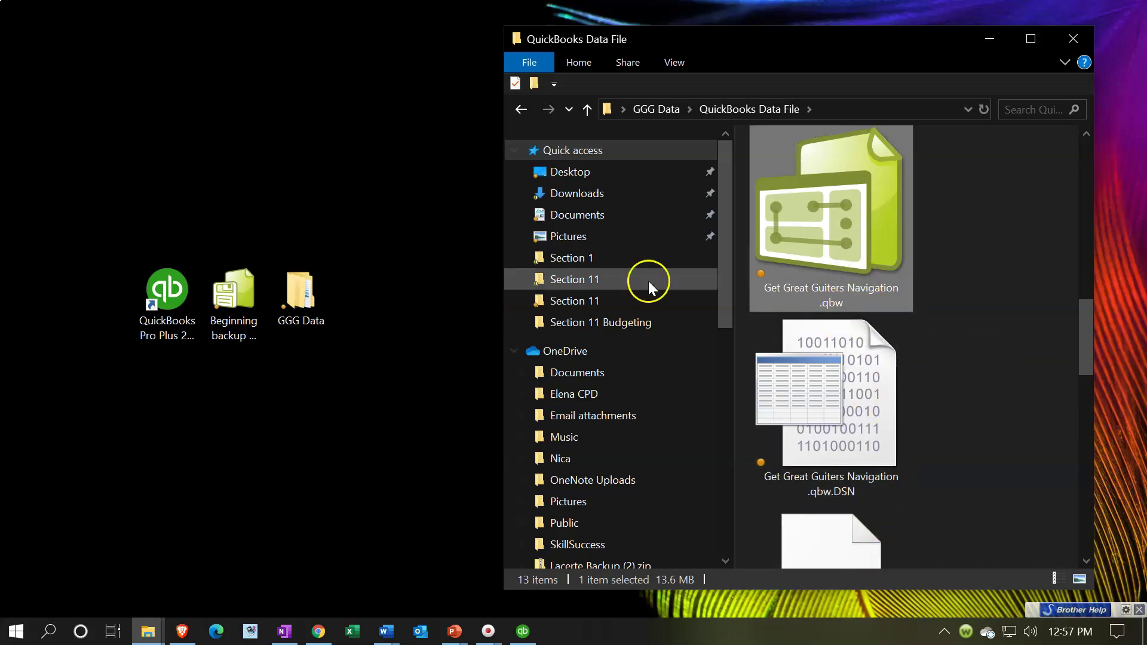
pyautogui.click(251, 310)
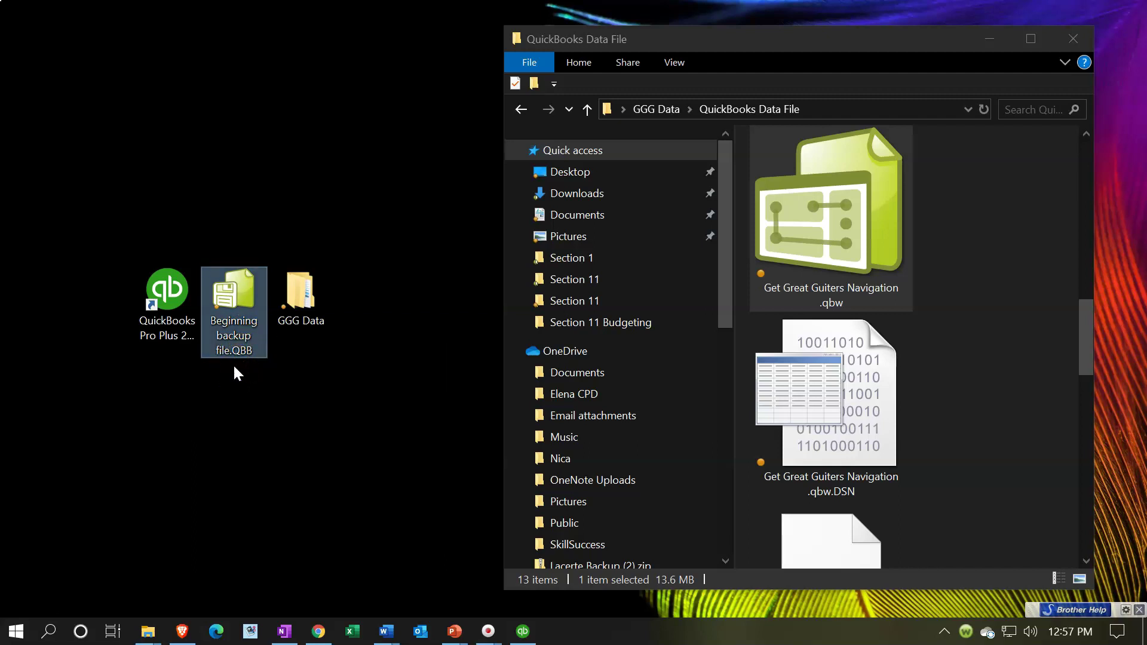
pyautogui.click(754, 227)
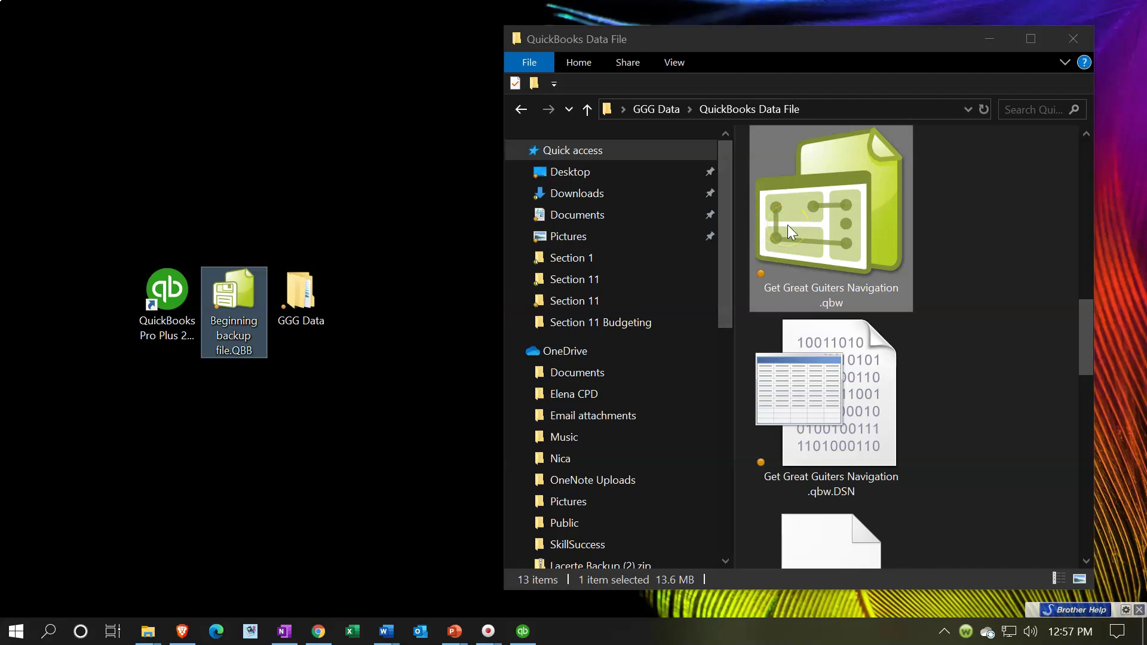
pyautogui.click(859, 312)
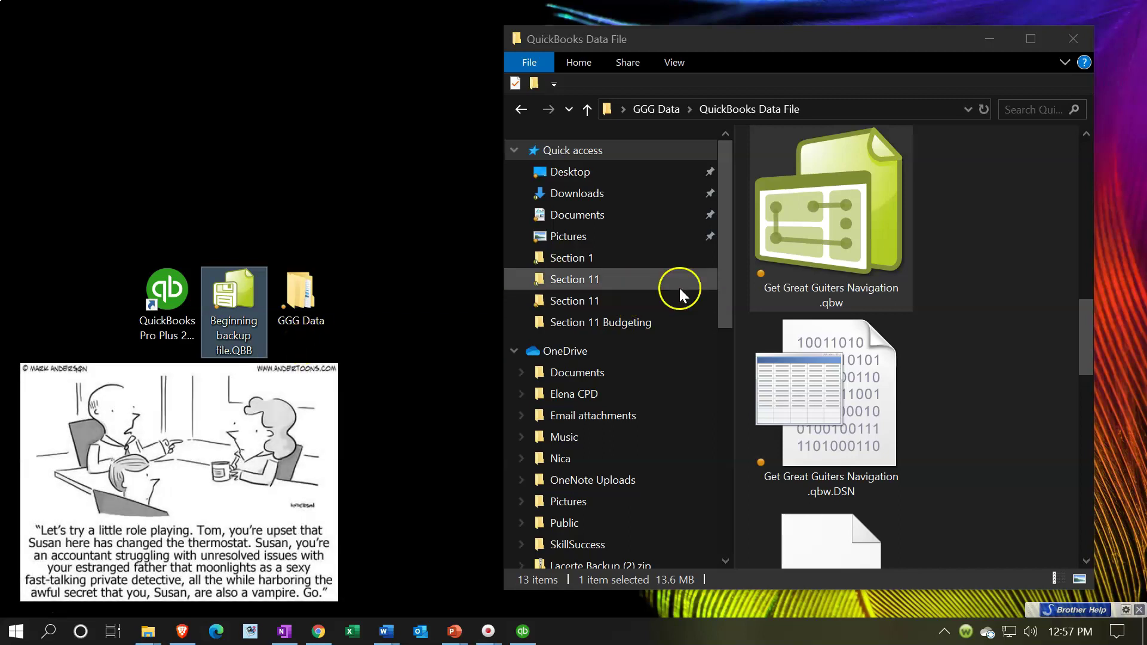
pyautogui.doubleClick(842, 313)
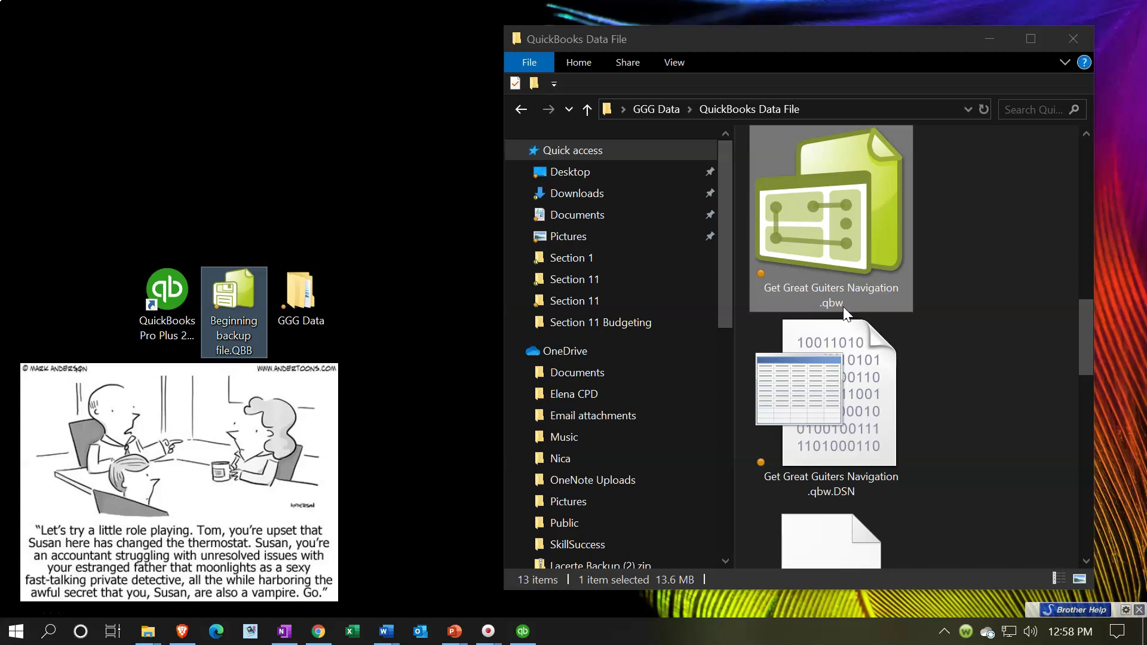
pyautogui.click(842, 346)
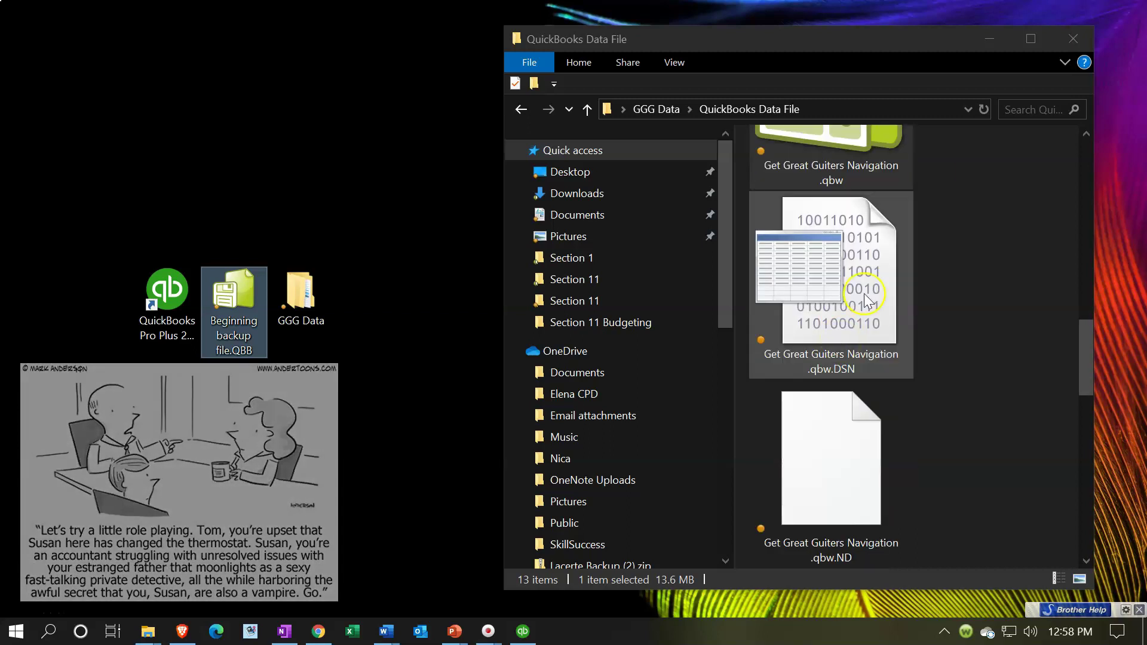
# - Maximize the folder window, examine the supporting files stored alongside the .qbw company files, and close the folder
pyautogui.click(1030, 38)
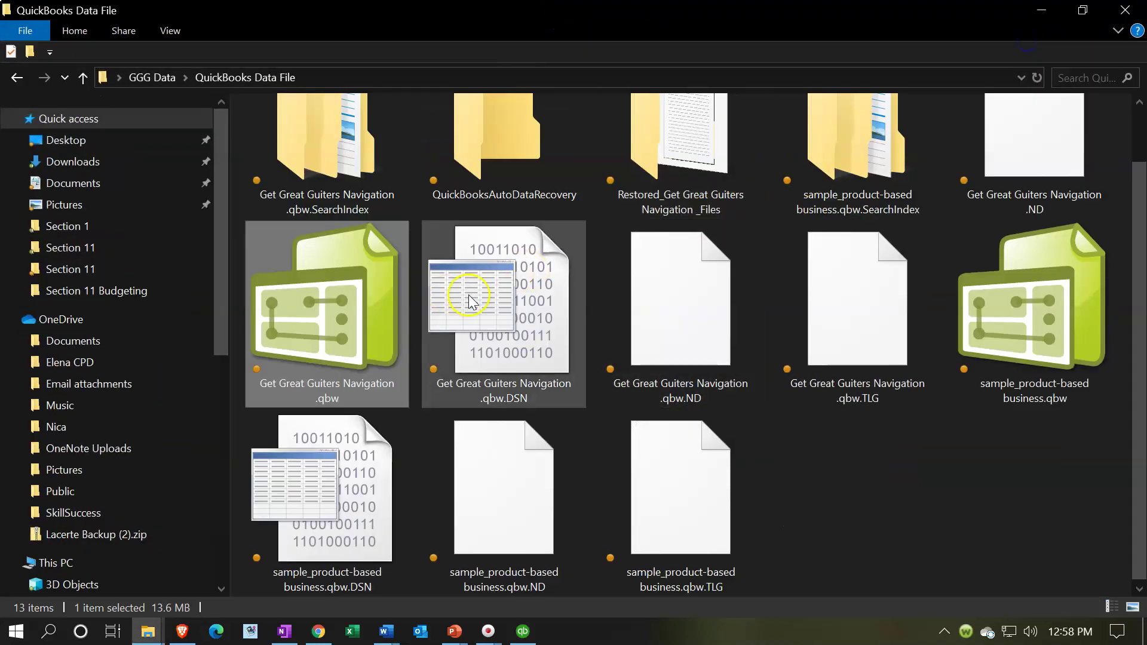
pyautogui.click(476, 291)
pyautogui.click(670, 313)
pyautogui.click(559, 457)
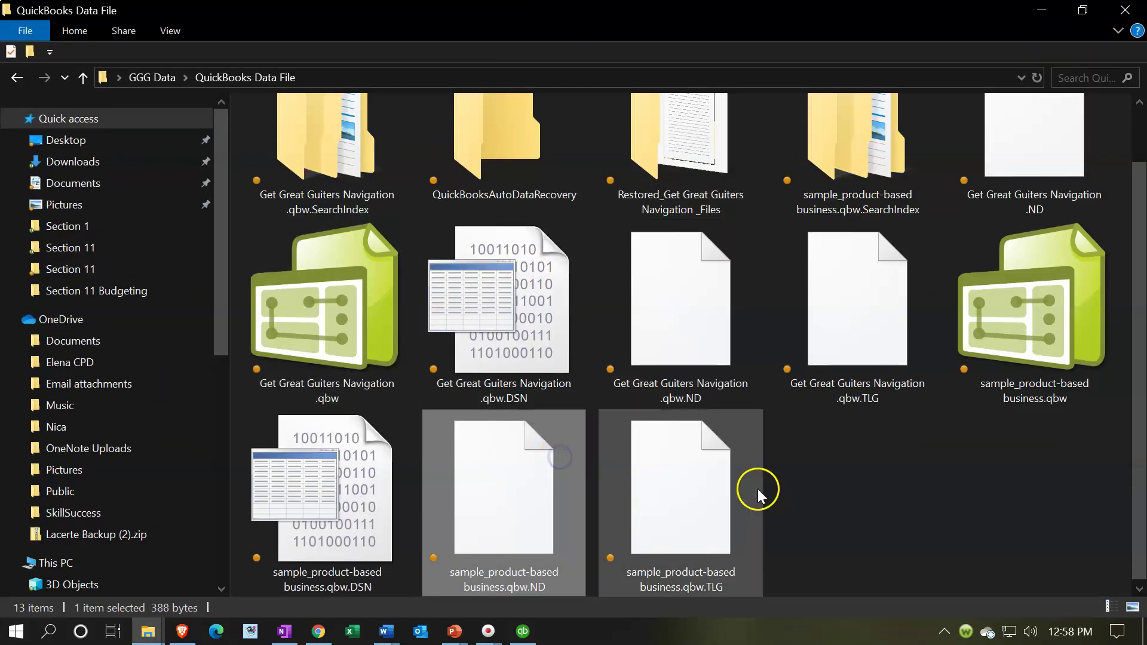
pyautogui.click(716, 472)
pyautogui.scroll(1, 718, 476)
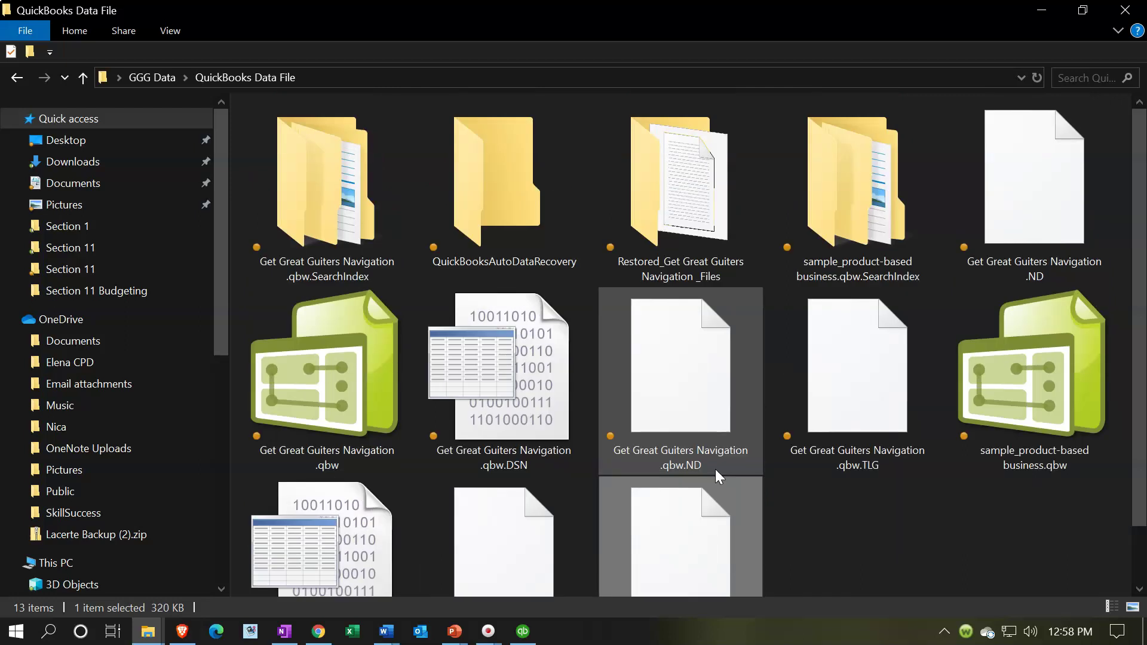
pyautogui.click(361, 383)
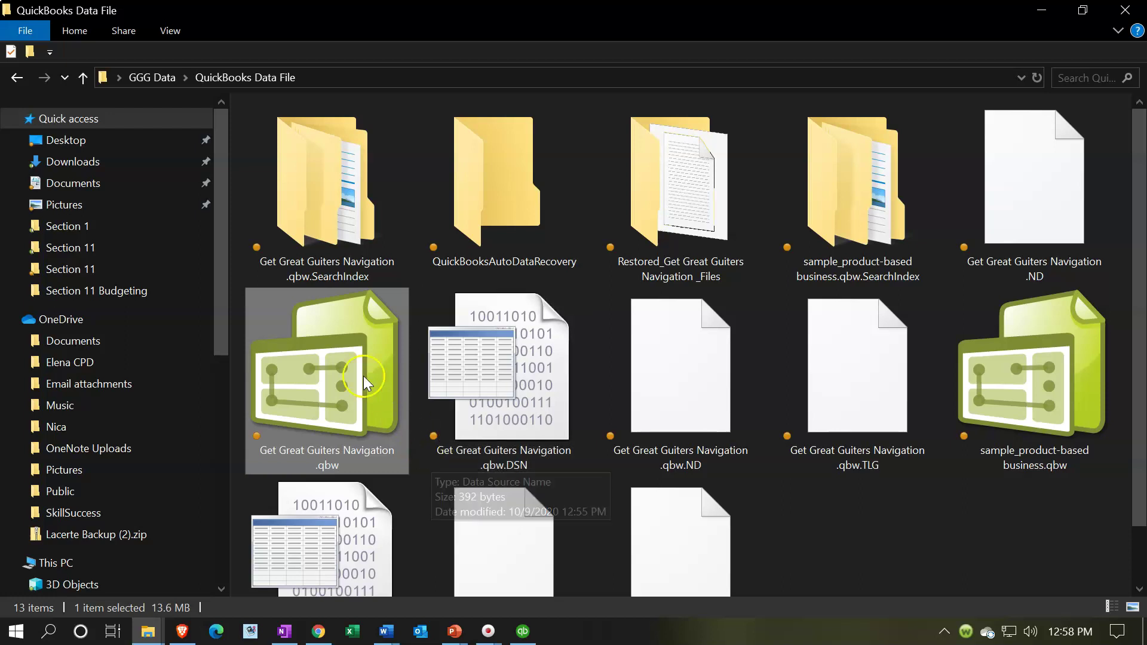
pyautogui.click(390, 242)
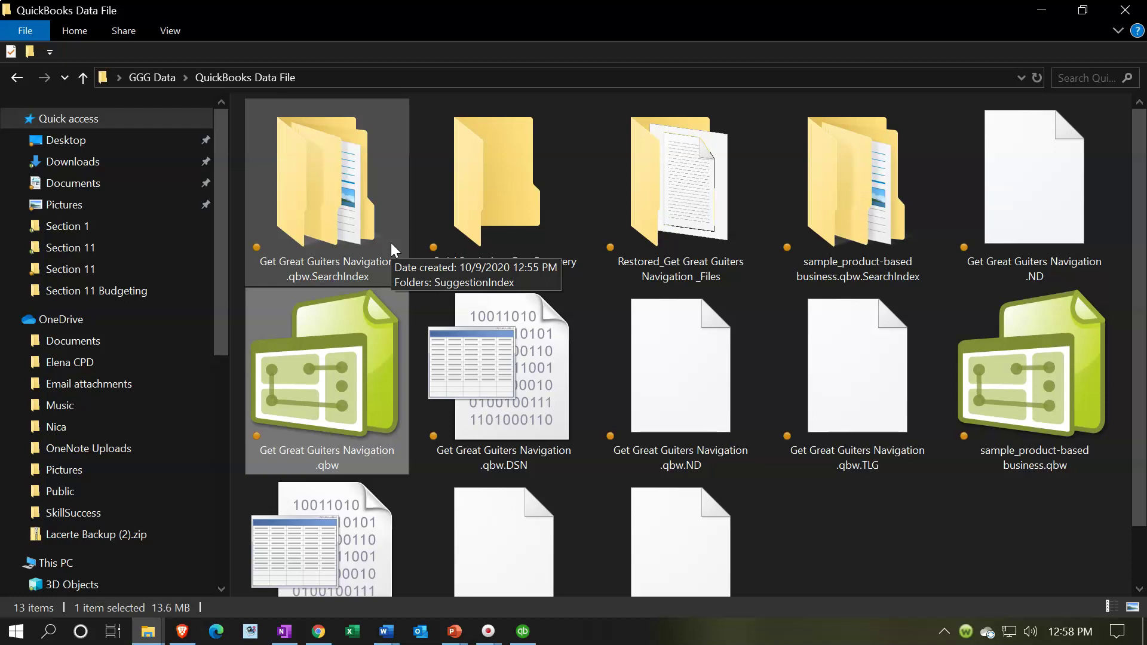
pyautogui.click(1119, 18)
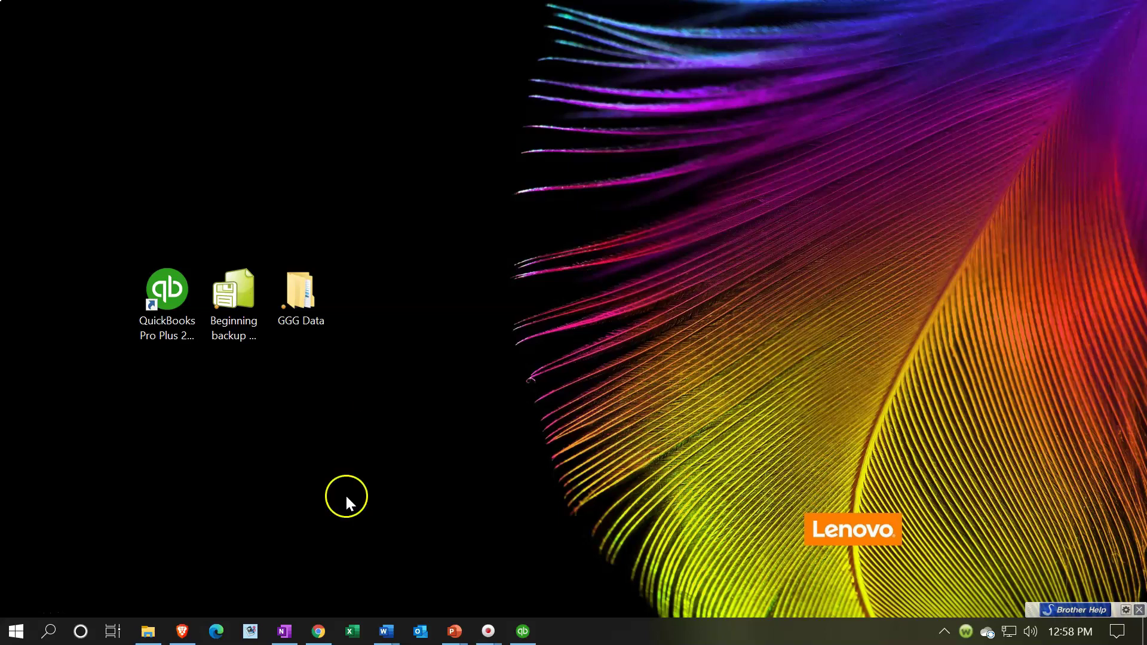
# - Move Beginning backup file.QBB from the desktop into the QuickBooks Backup Files folder inside GGG Data
pyautogui.click(523, 630)
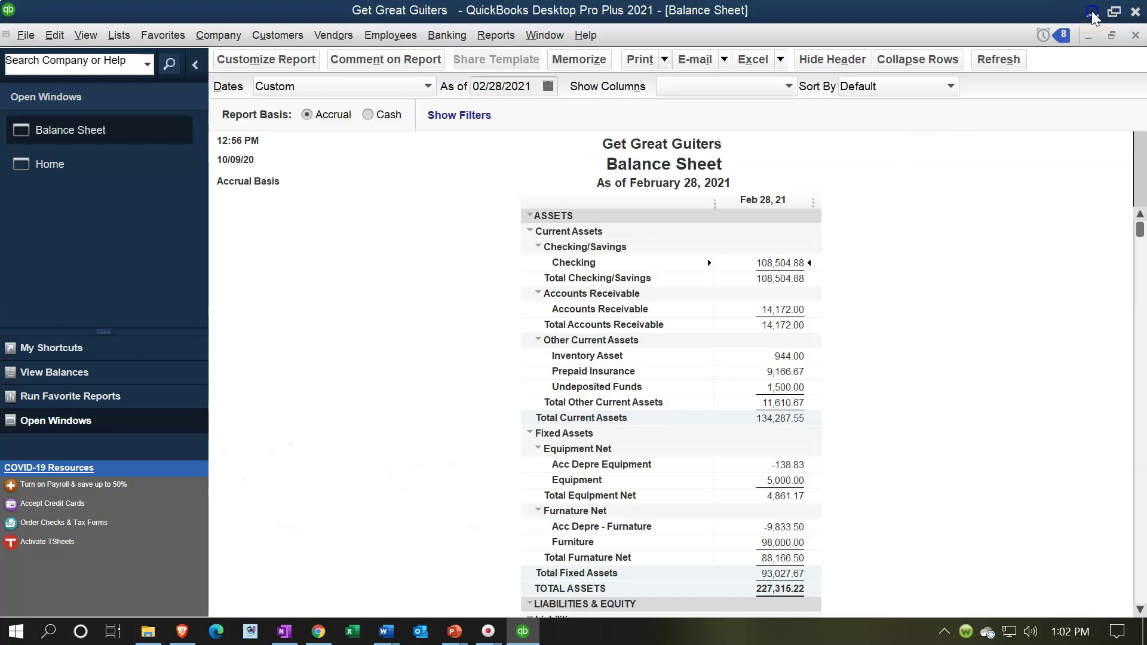
pyautogui.click(1092, 12)
pyautogui.click(256, 309)
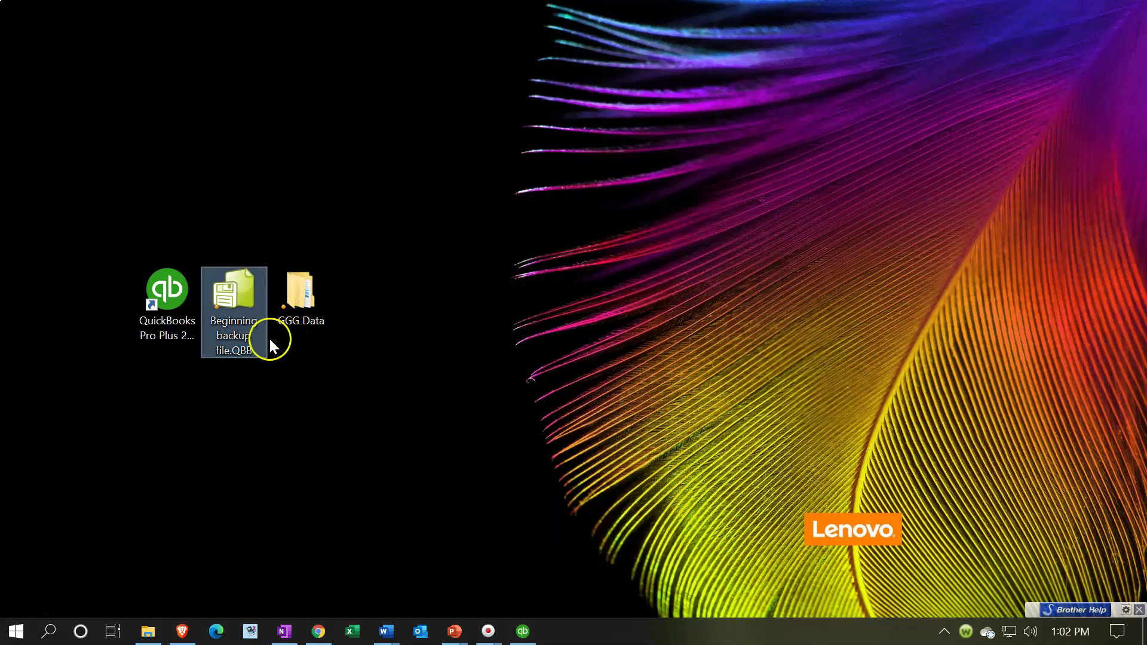
pyautogui.rightClick(255, 309)
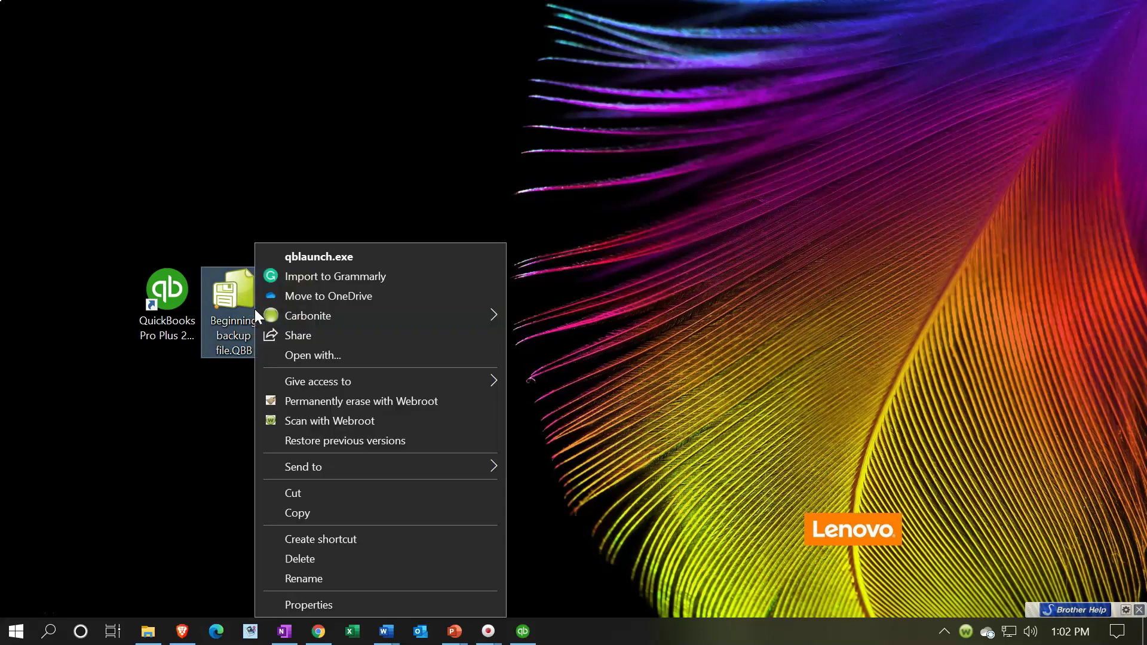
pyautogui.click(282, 491)
pyautogui.doubleClick(313, 303)
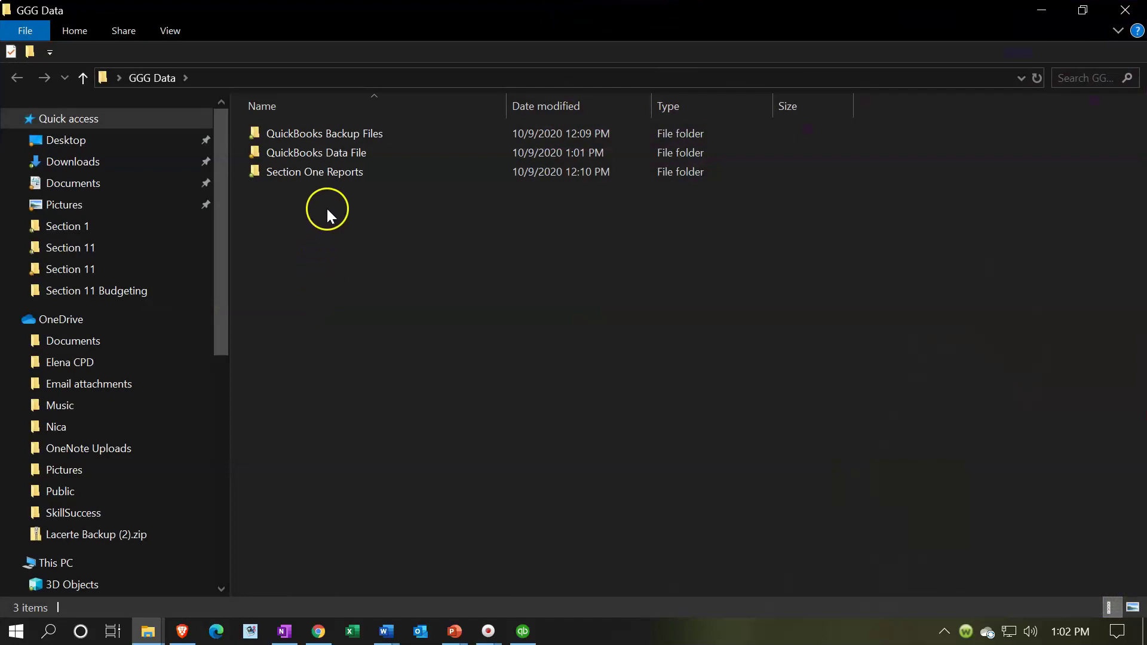
pyautogui.doubleClick(330, 135)
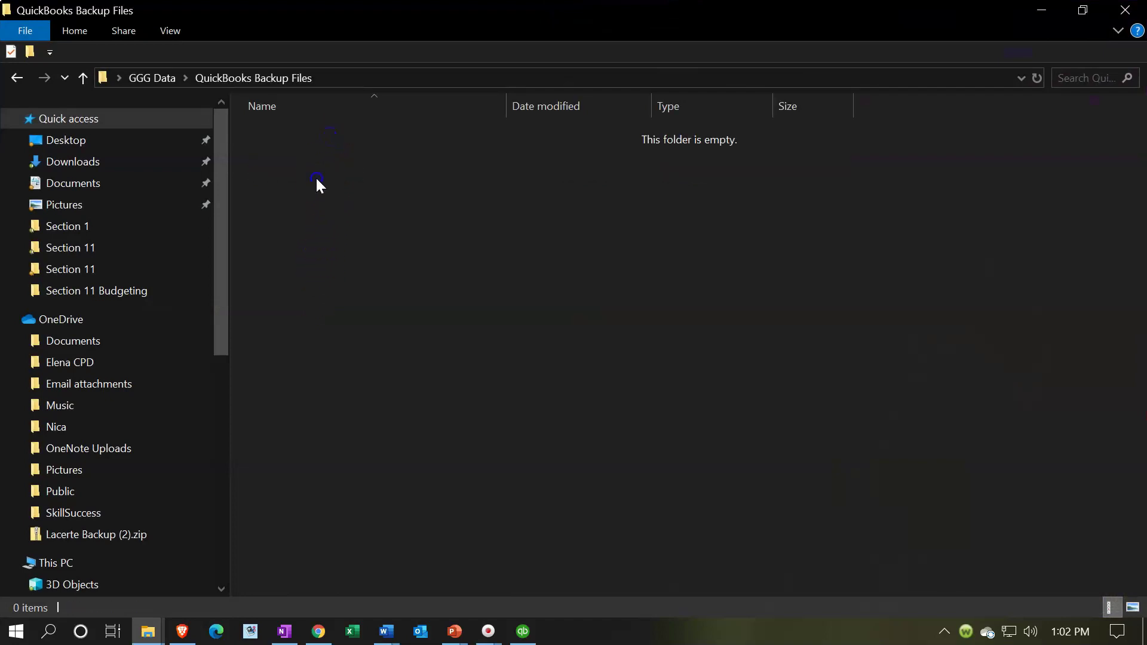
pyautogui.hotkey('ctrl', 'v')
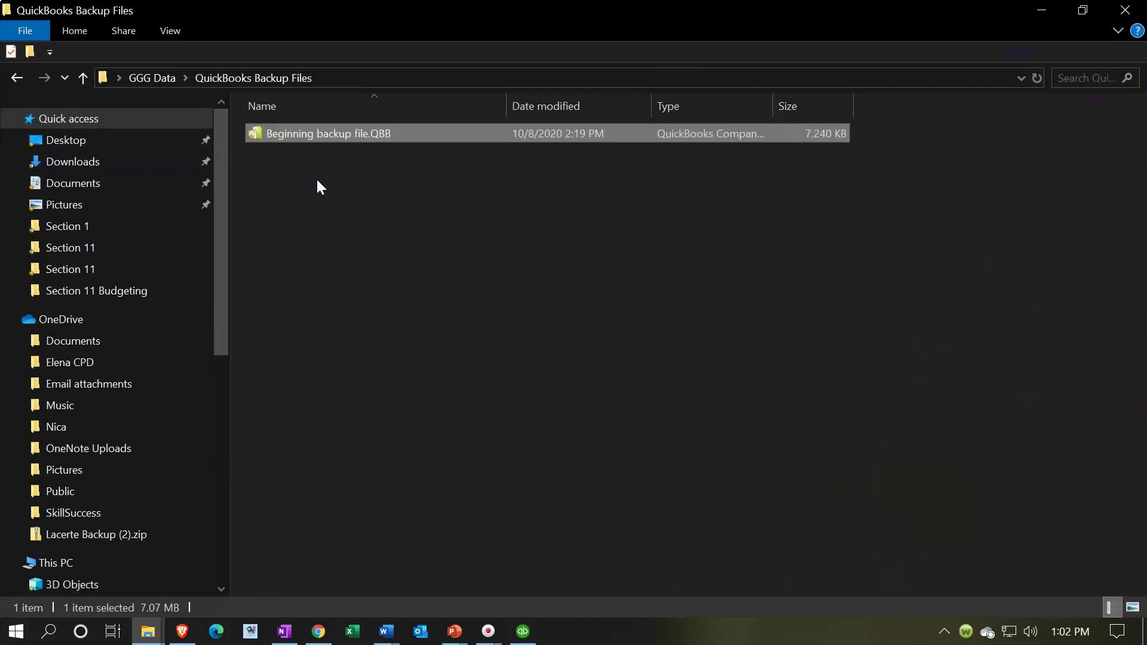
# - Return to the GGG Data folder, reduce its window and place it beside the desktop icons with QuickBooks Backup Files selected
pyautogui.click(157, 75)
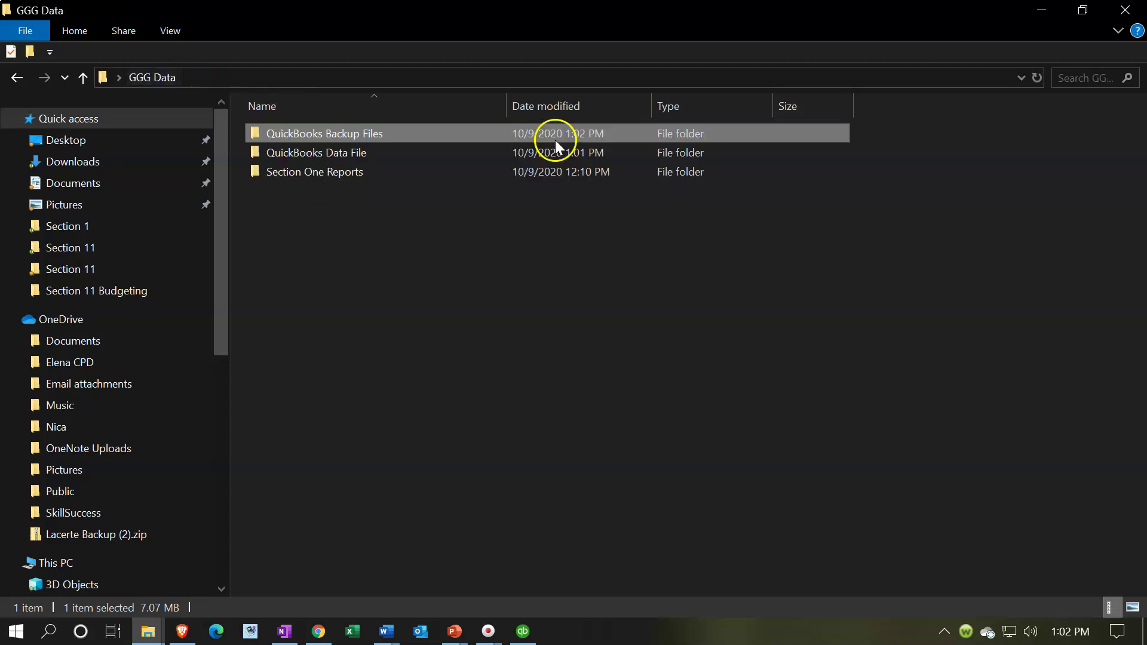
pyautogui.click(1084, 12)
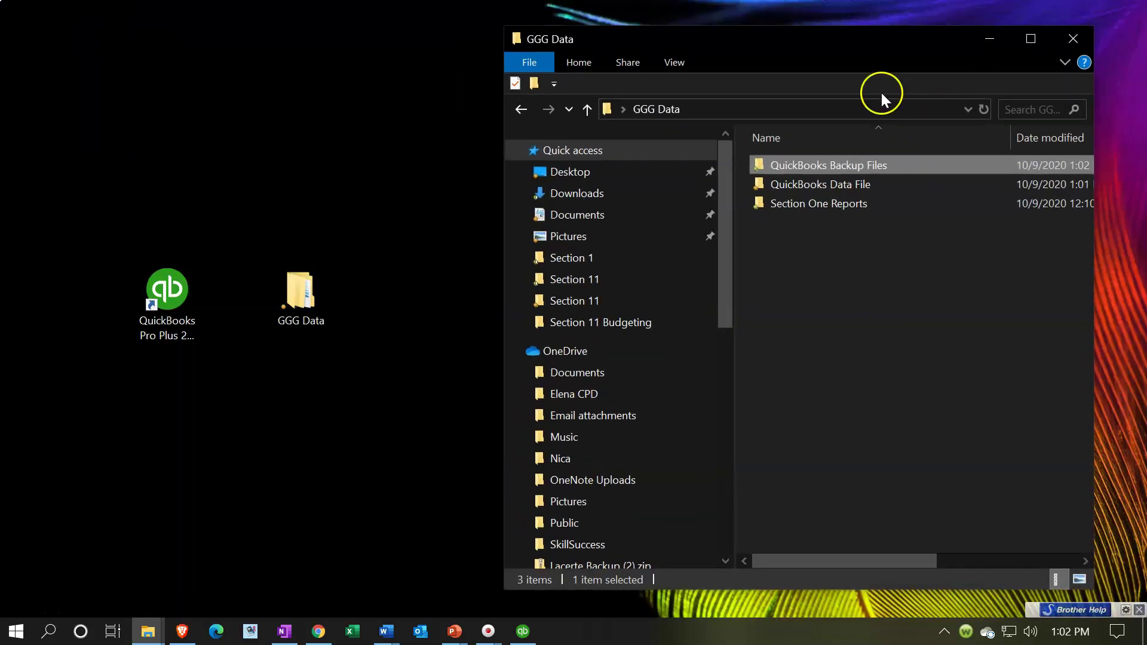
pyautogui.moveTo(751, 43); pyautogui.dragTo(621, 69)
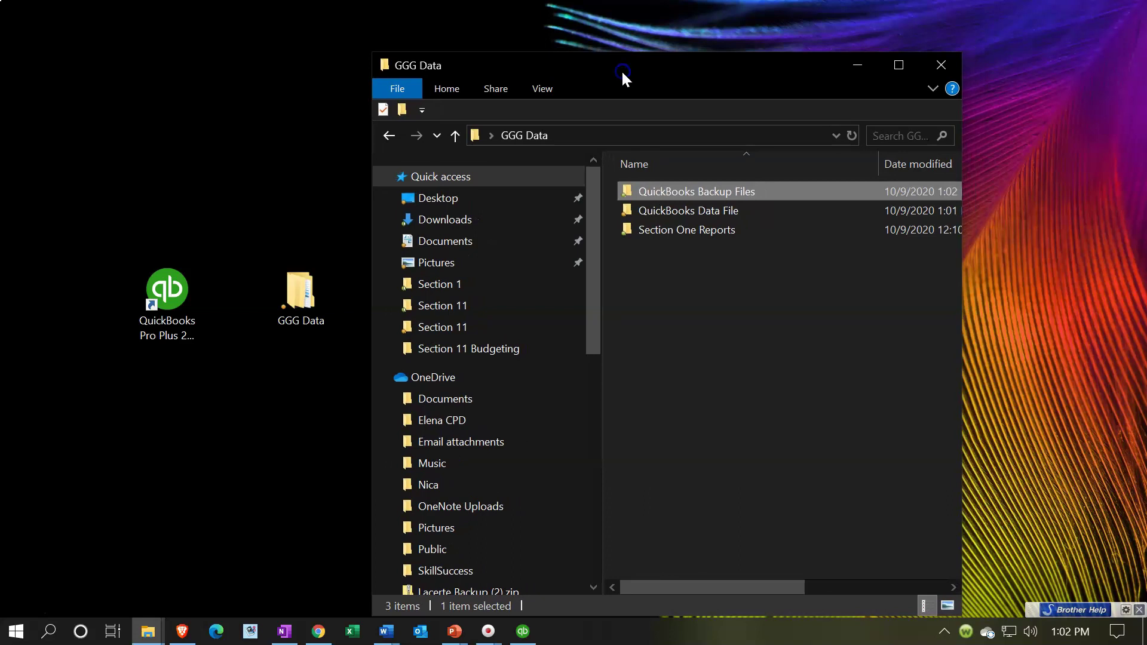
pyautogui.click(171, 337)
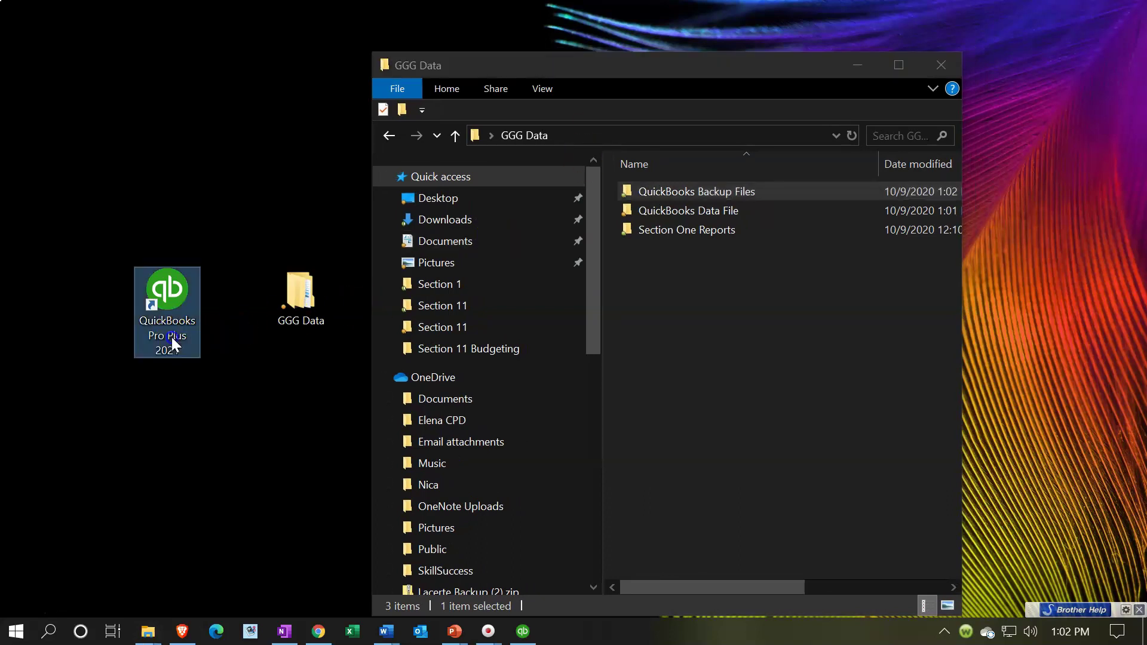
pyautogui.click(725, 197)
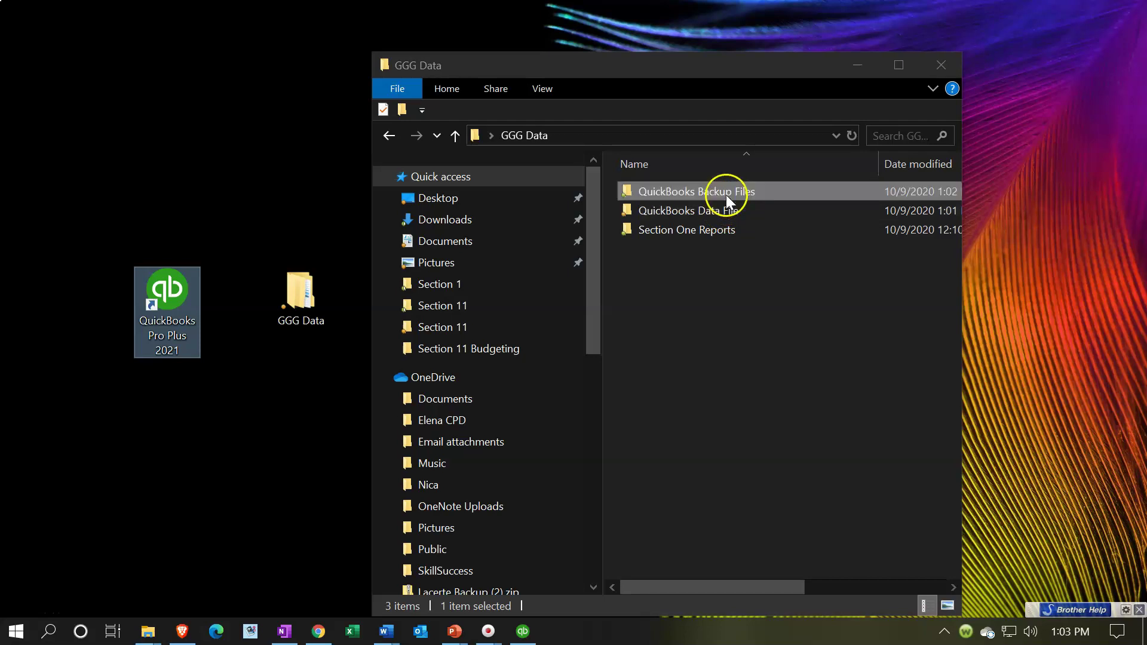